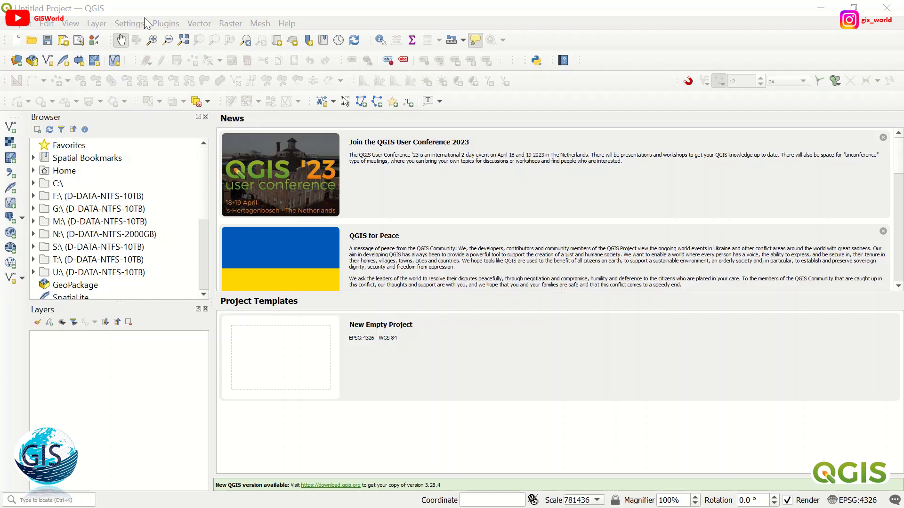
Search 'qfi' in the plugin manager and install the QField Sync plugin
click(168, 26)
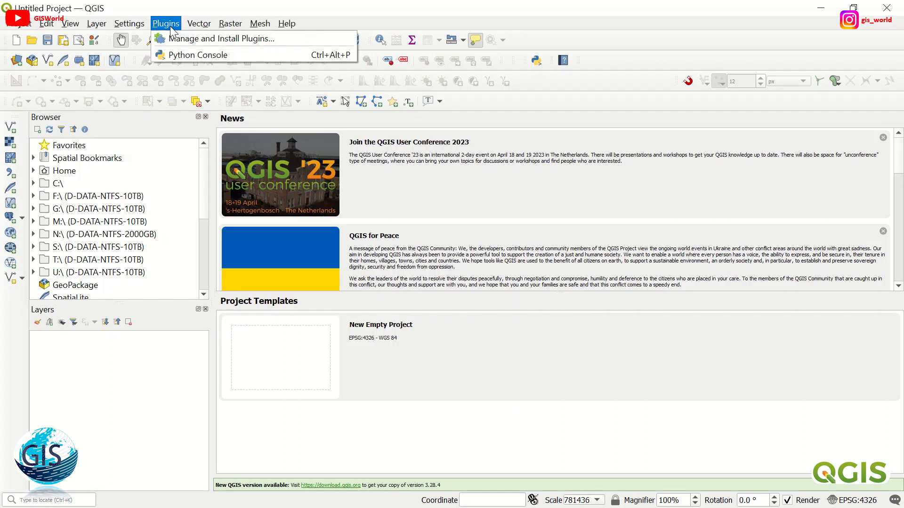
click(201, 38)
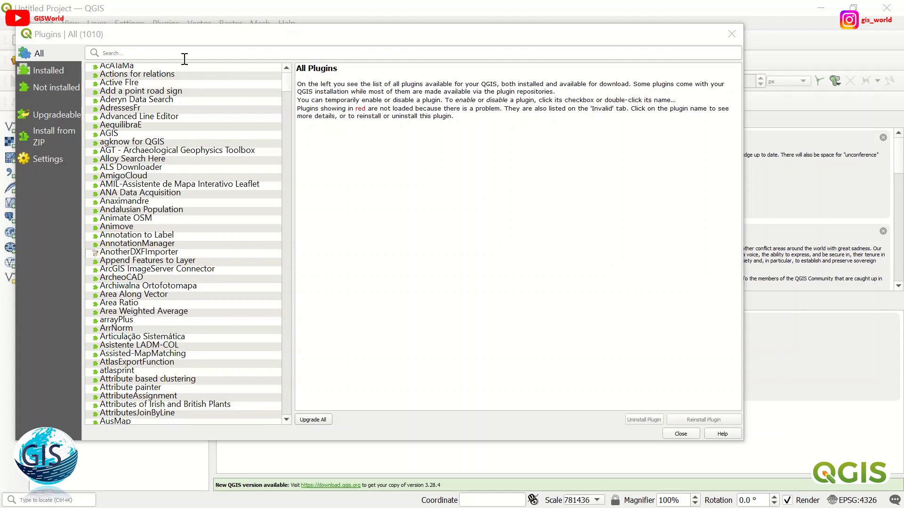
click(161, 53)
text(qfi)
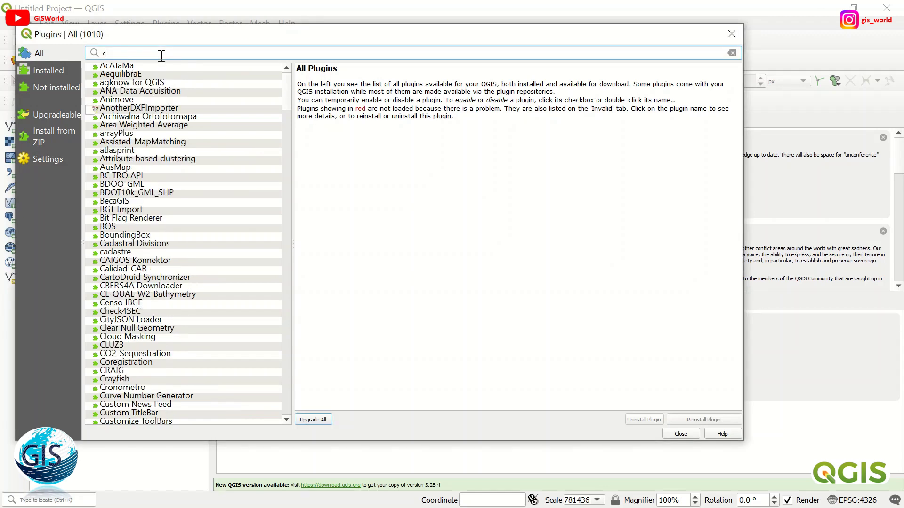
click(123, 68)
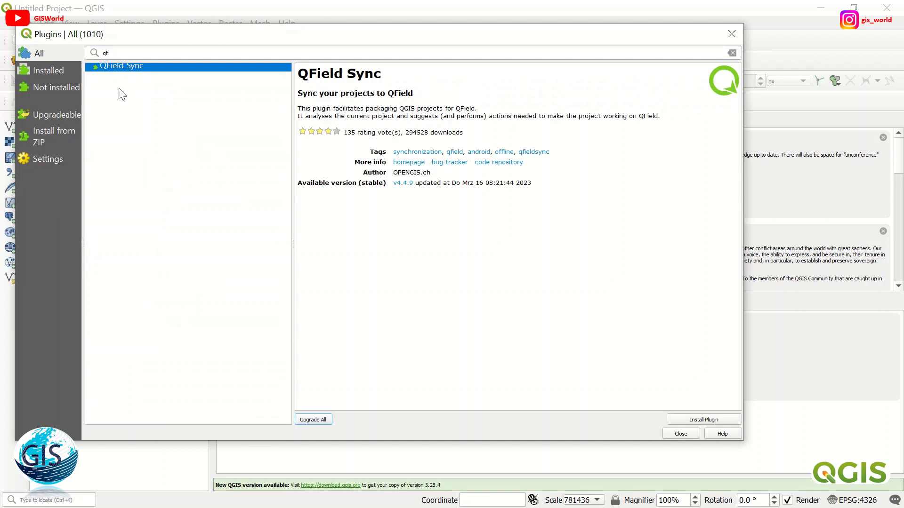
click(687, 421)
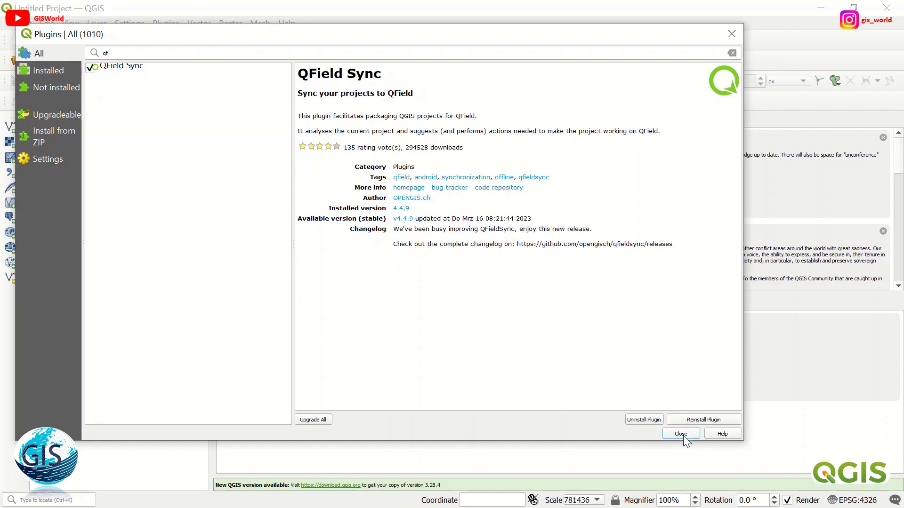
click(683, 435)
Inspect the new QFieldSync submenu in the Plugins menu
click(166, 25)
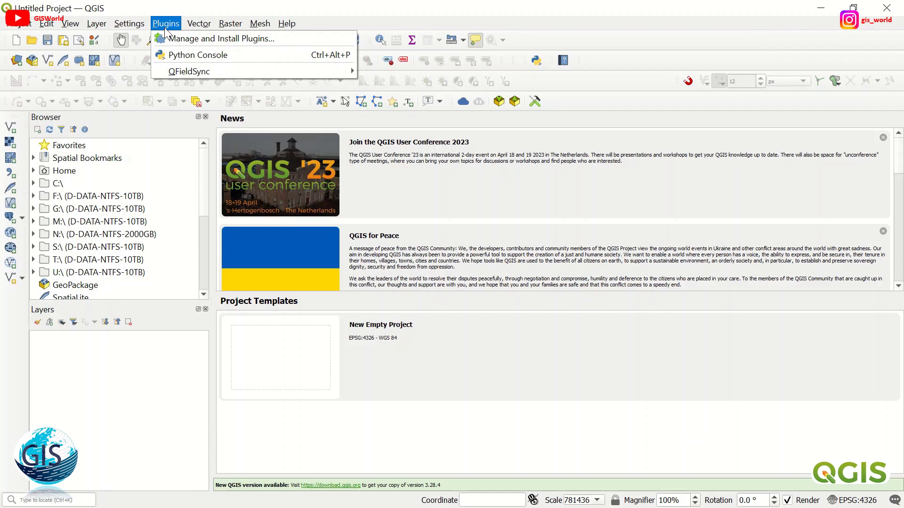
mouse_move(177, 75)
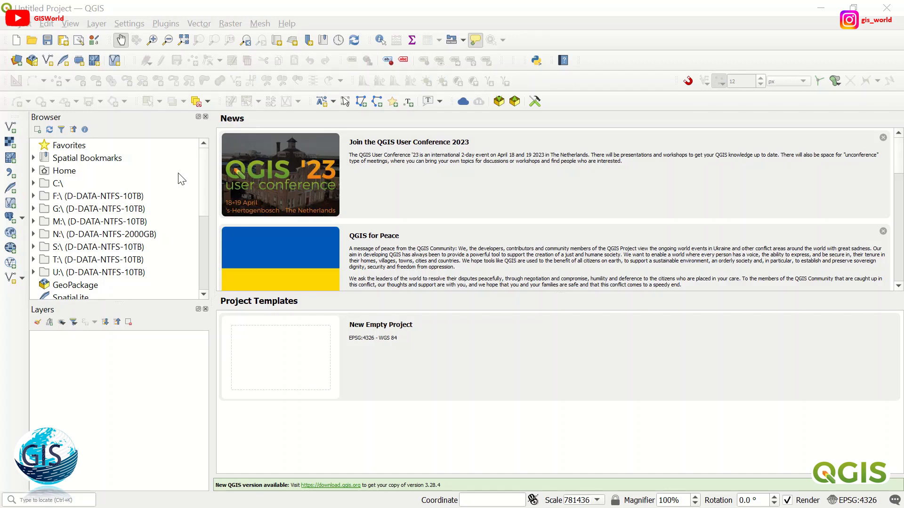
Replace the search with 'lizm' in the plugin manager and activate the Lizmap plugin
click(168, 24)
click(179, 39)
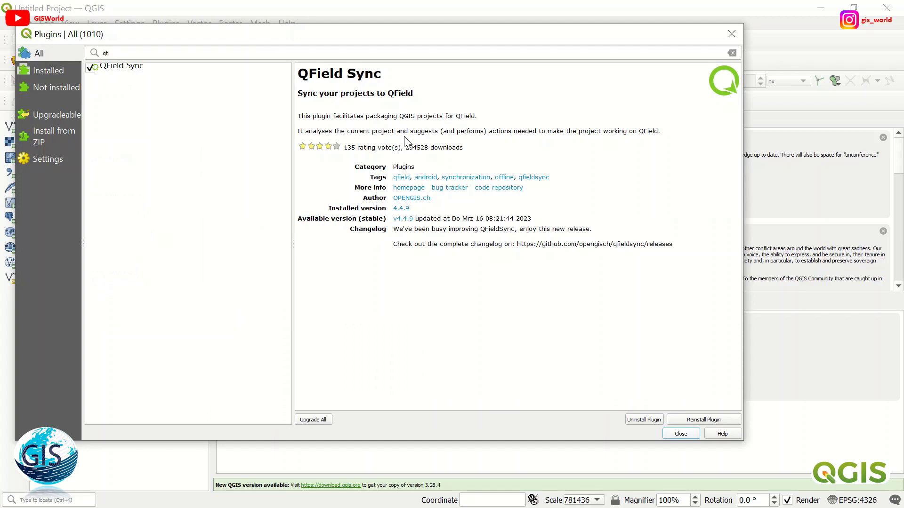
click(97, 52)
key(ctrl+a)
key(BackSpace)
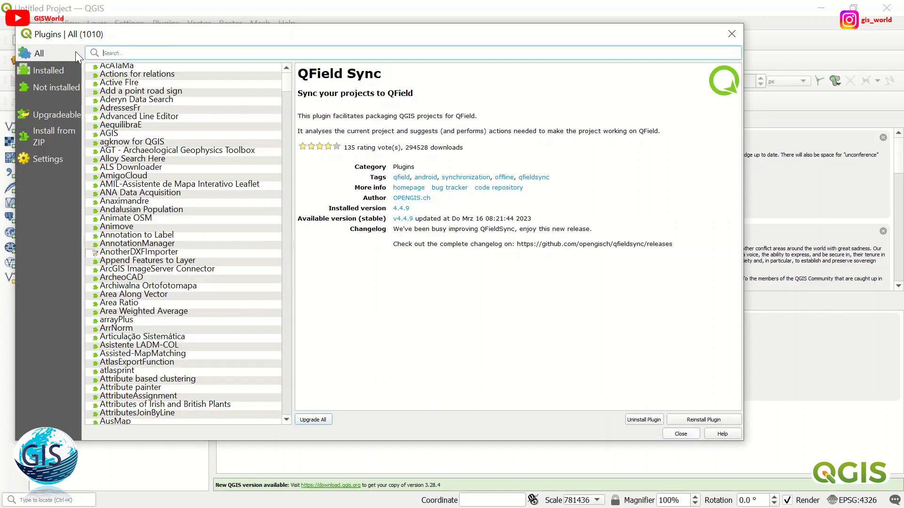
text(lizm)
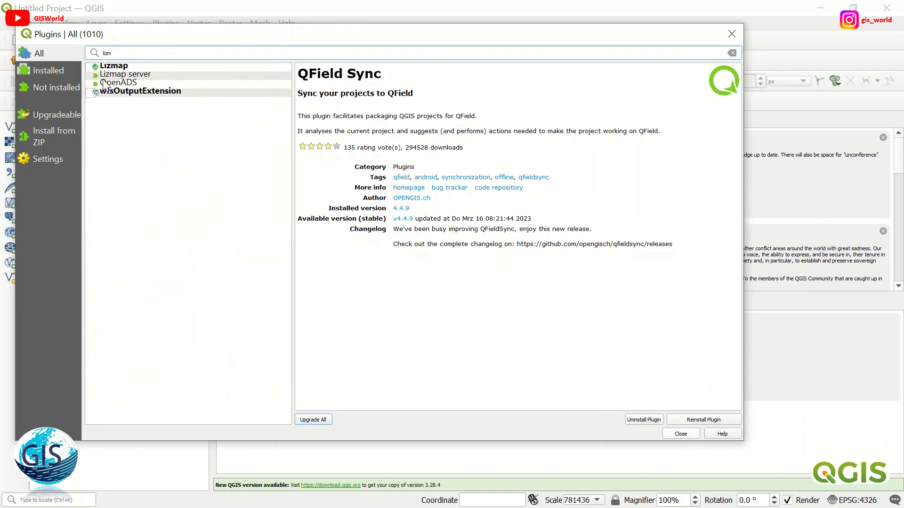
click(112, 68)
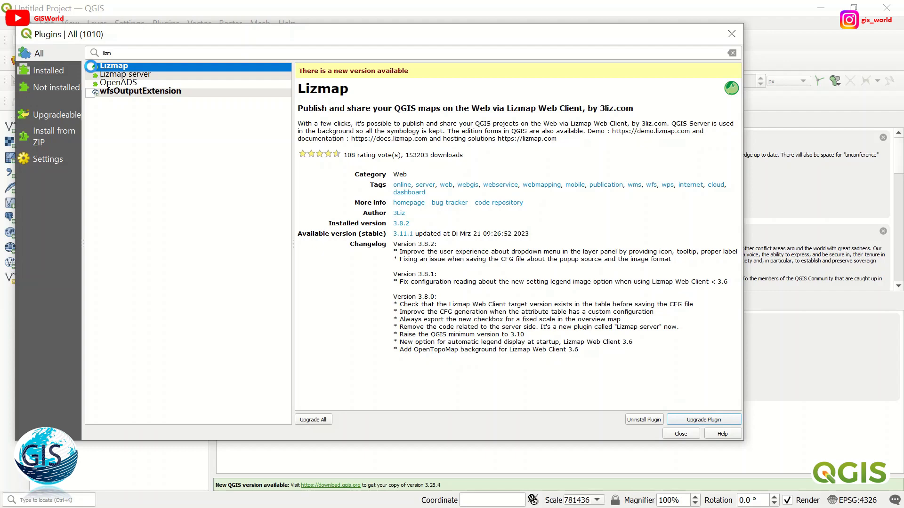
click(90, 68)
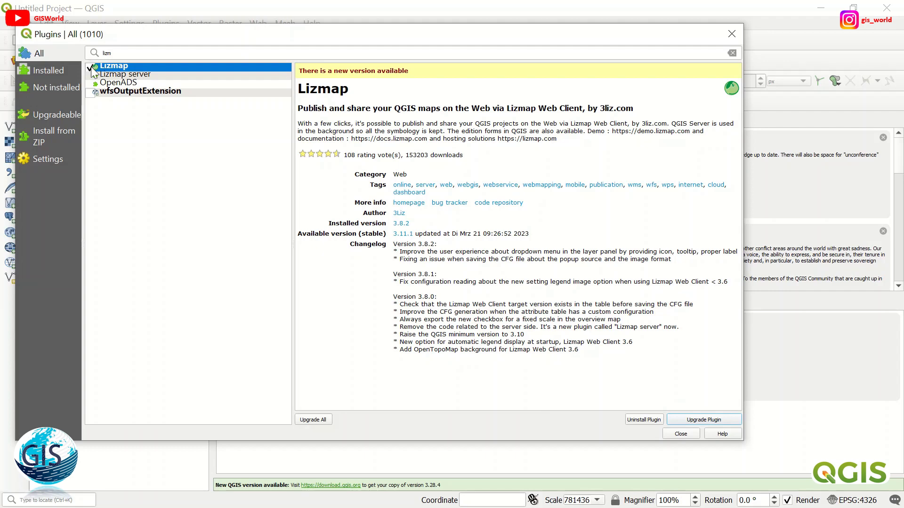
click(688, 434)
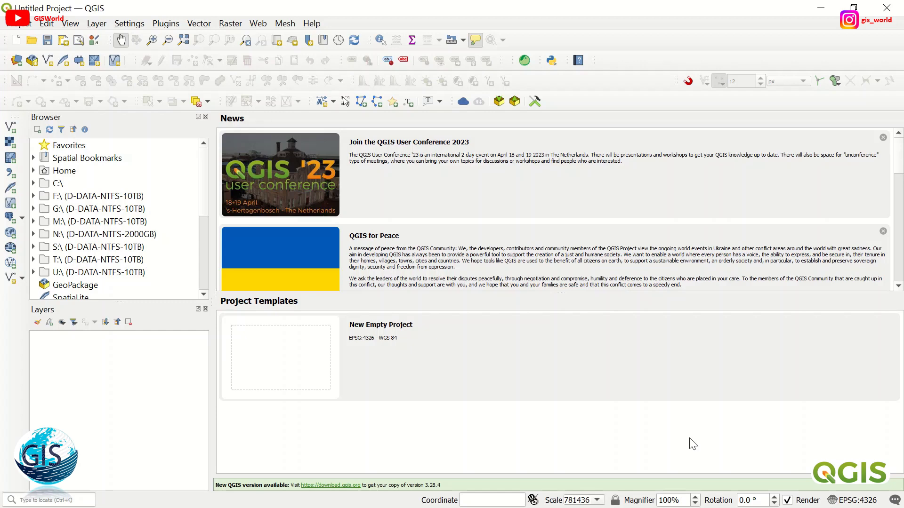
Launch Lizmap from the Web > Lizmap menu
click(257, 24)
click(310, 37)
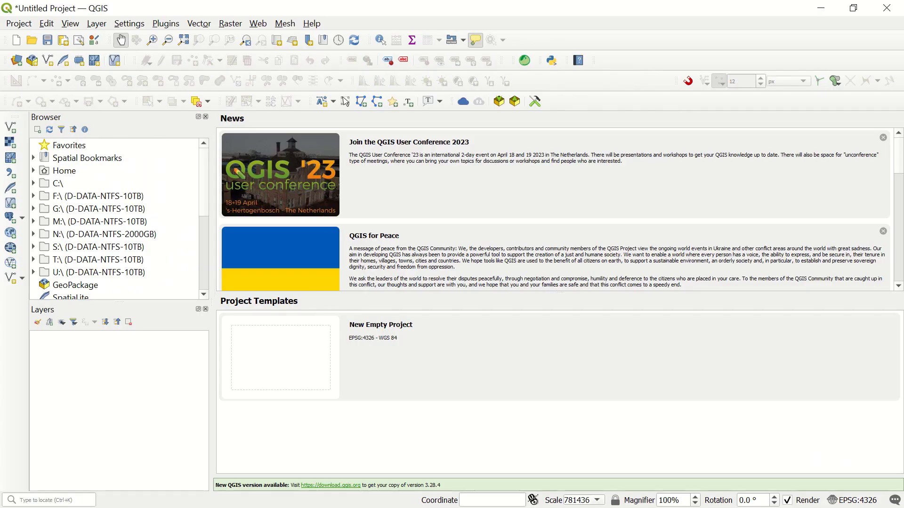
Replace the plugin search with 'qgisc' and activate QGIS Cloud Plugin 3.8.0
click(165, 25)
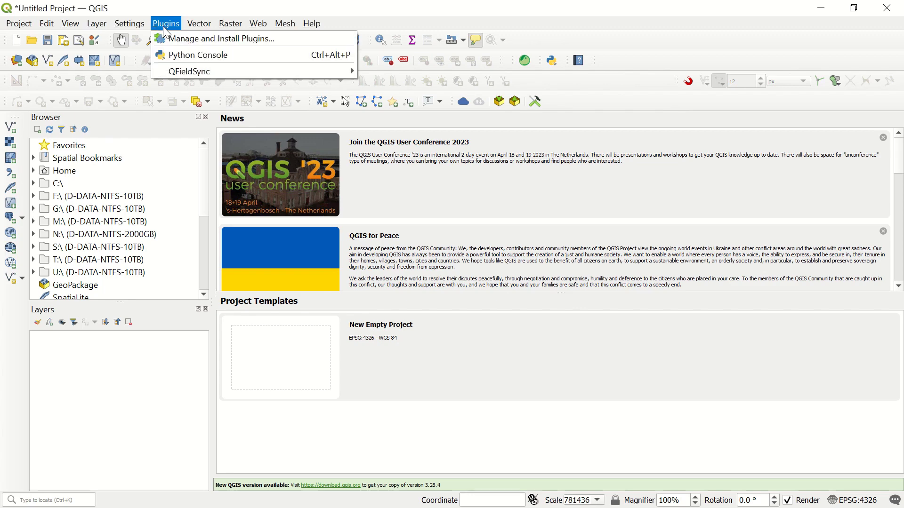
click(198, 39)
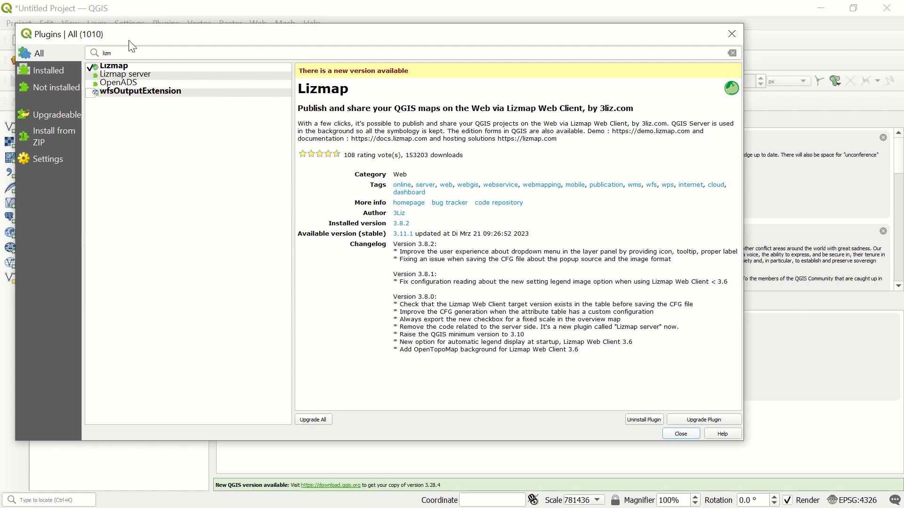
double_click(119, 53)
text(q)
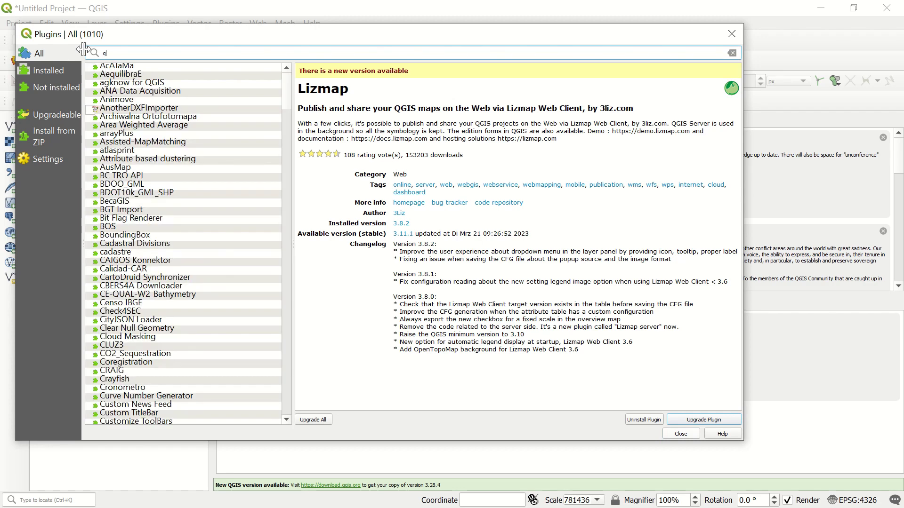
text(gis)
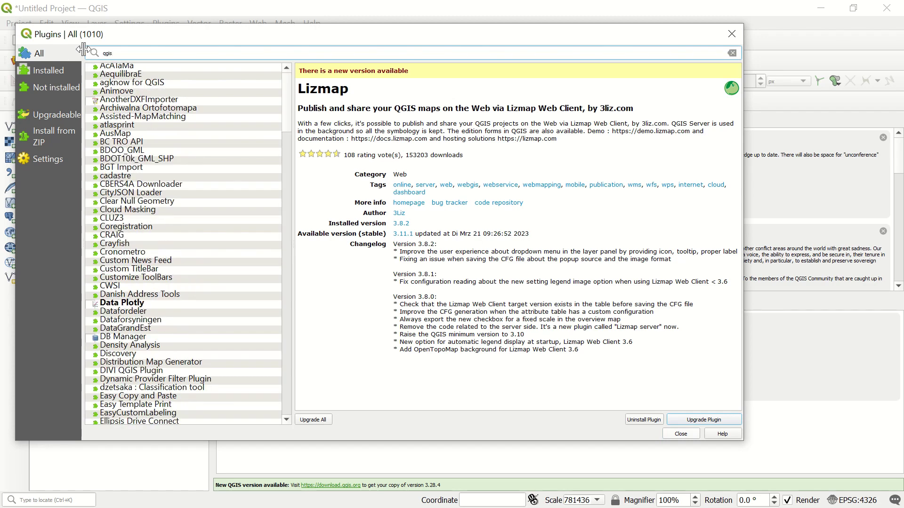
text(clo)
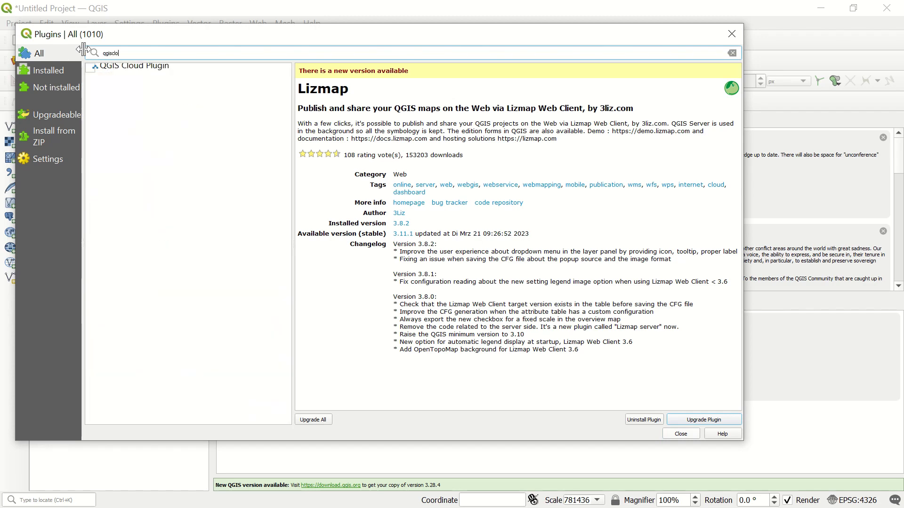
click(115, 67)
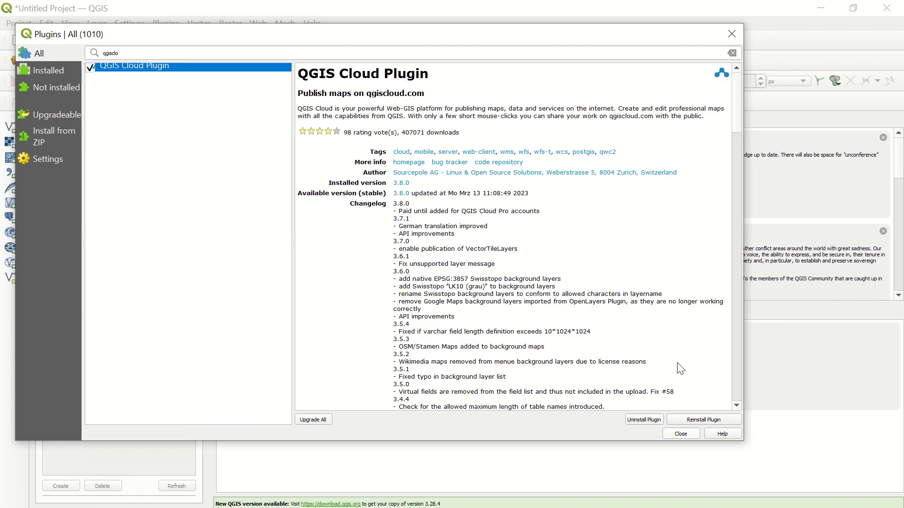
Close the plugin manager, then hide and reshow the QGIS Cloud panel
click(680, 434)
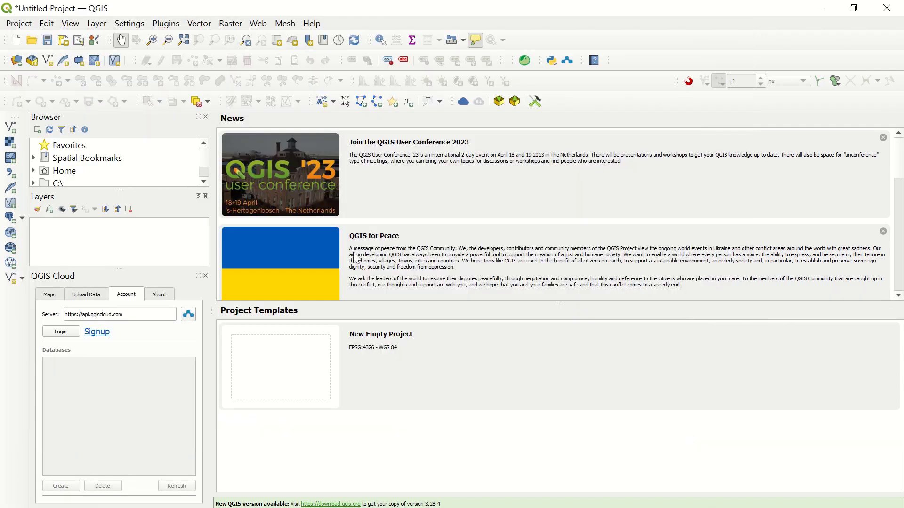
click(168, 24)
mouse_move(196, 72)
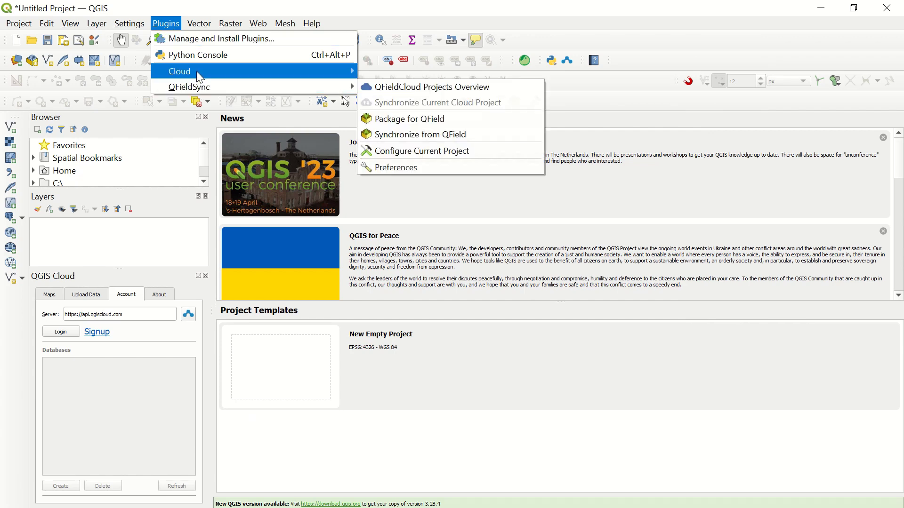
click(372, 71)
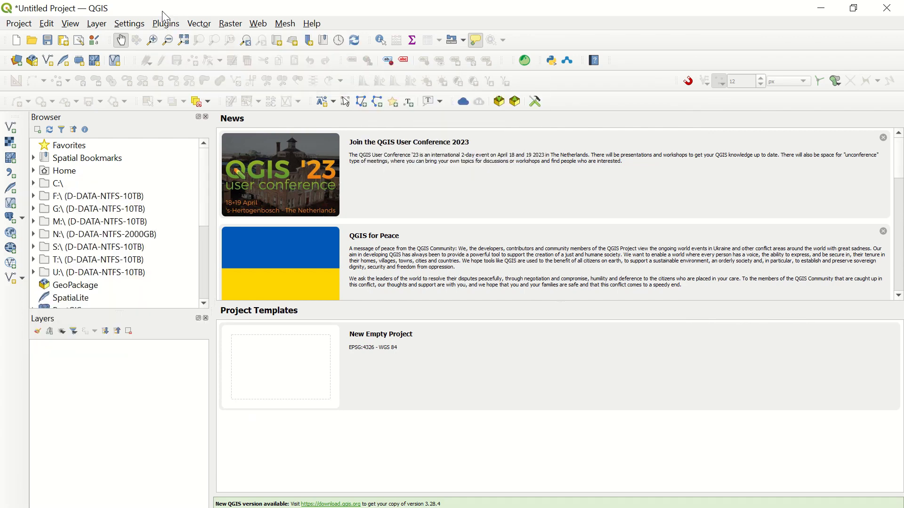
click(166, 24)
mouse_move(224, 75)
click(393, 70)
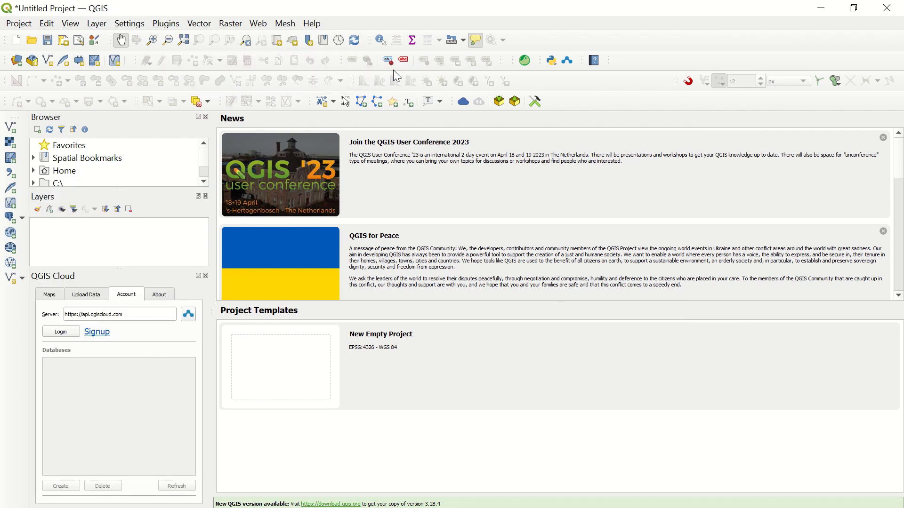
Review the QGIS Cloud panel's Upload Data, Account and About pages, ending on Maps
click(51, 297)
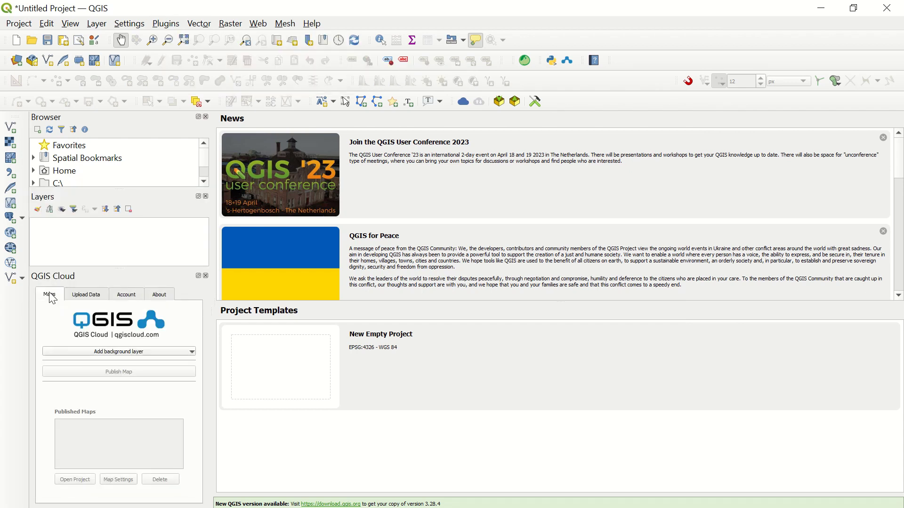
click(95, 301)
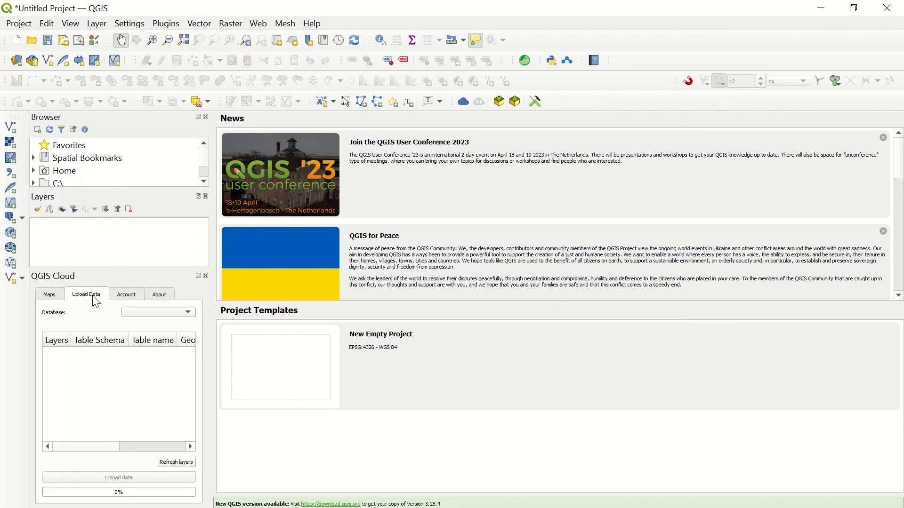
click(126, 300)
click(163, 299)
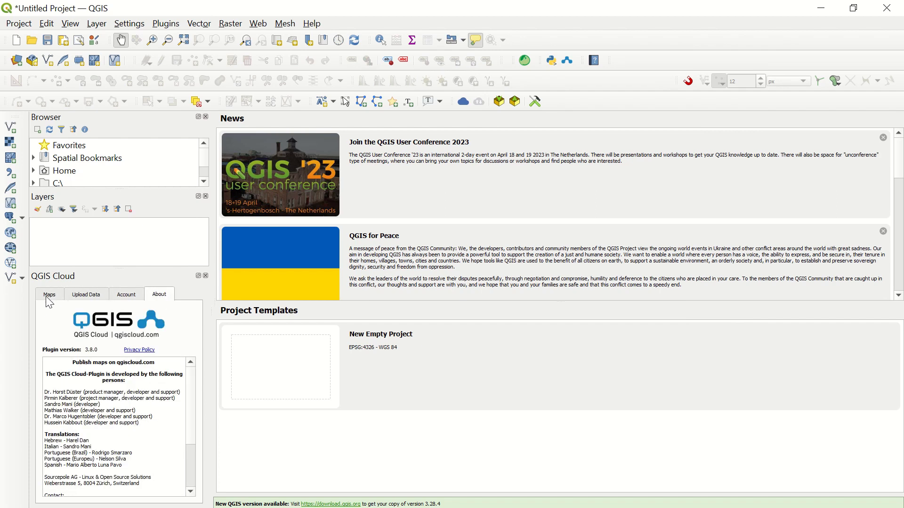
click(50, 296)
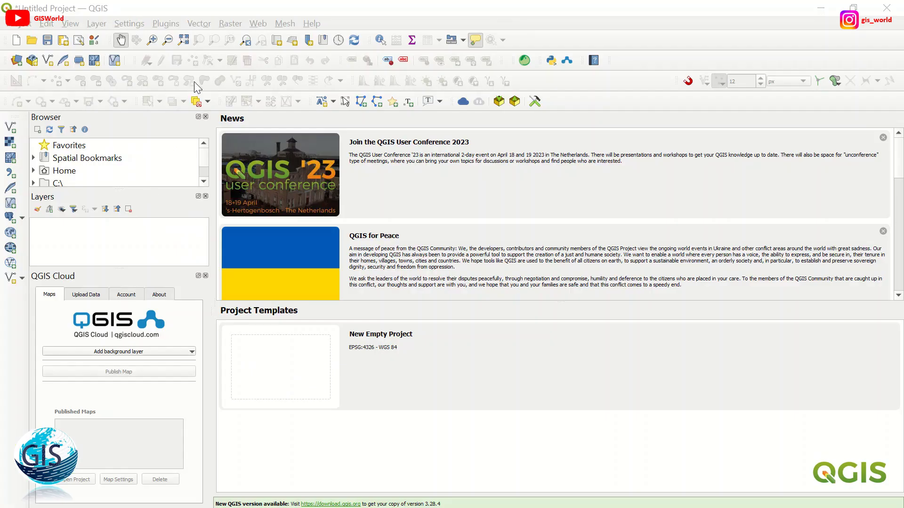
Replace the plugin search with 'quickma' and enable QuickMapServices 0.19.33
click(175, 28)
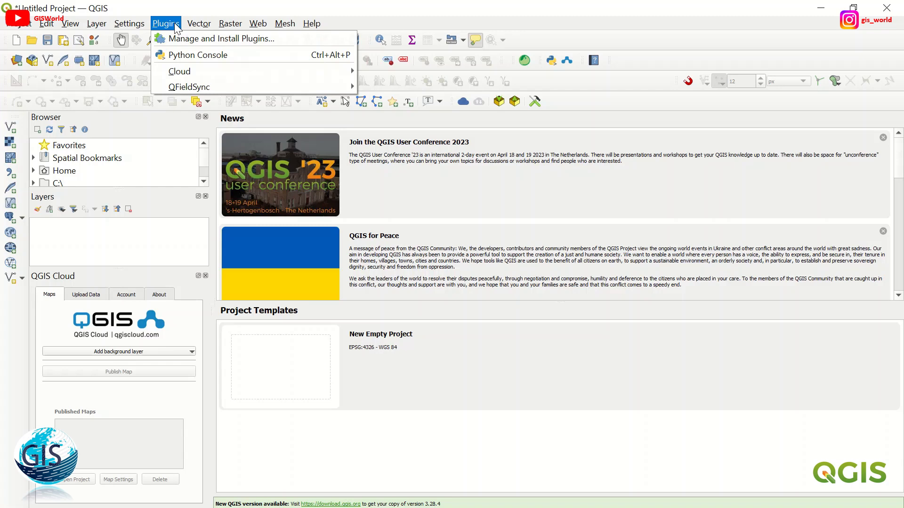
click(212, 40)
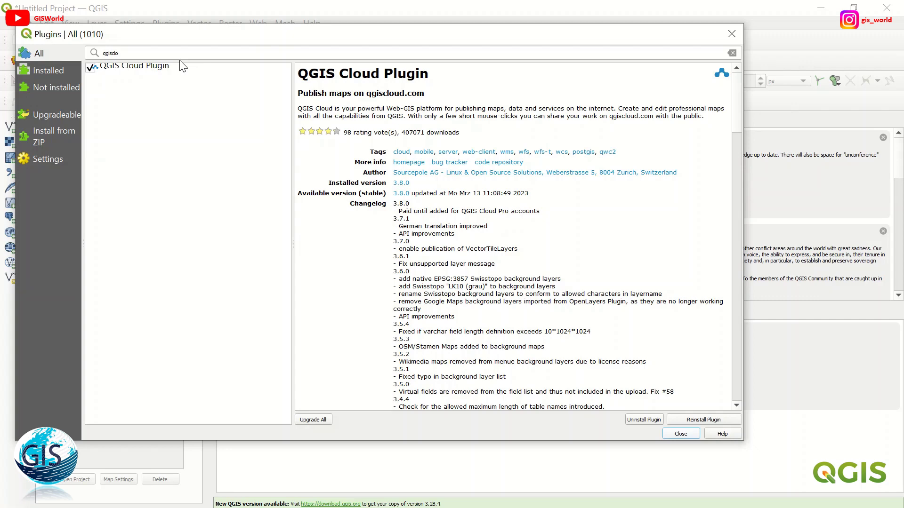
double_click(144, 52)
text(qu)
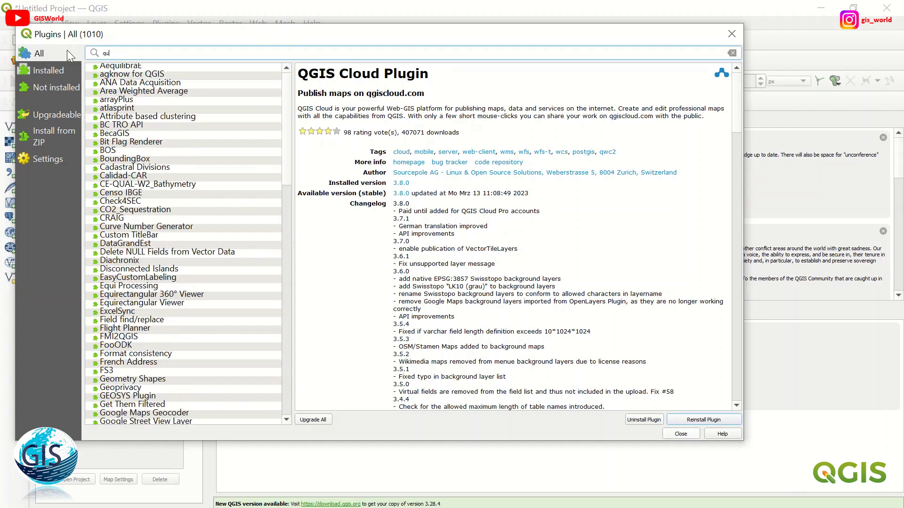
text(ick)
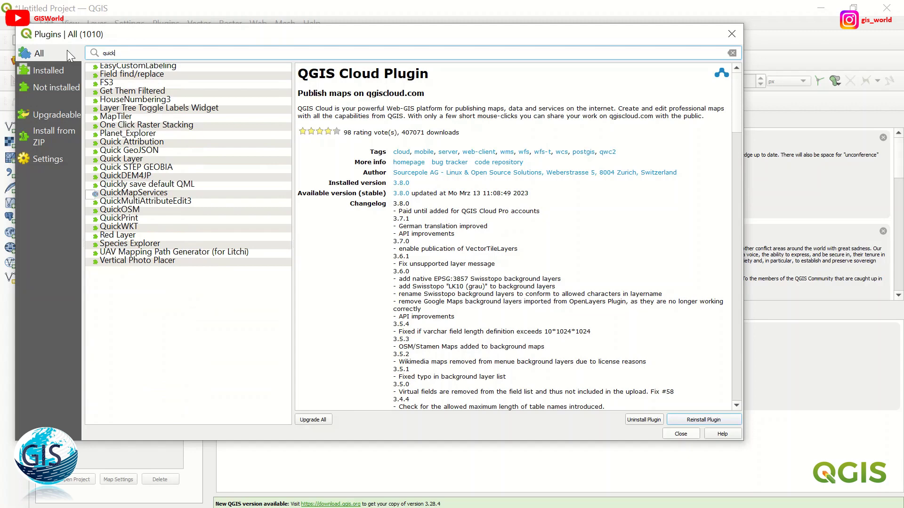
text(ma)
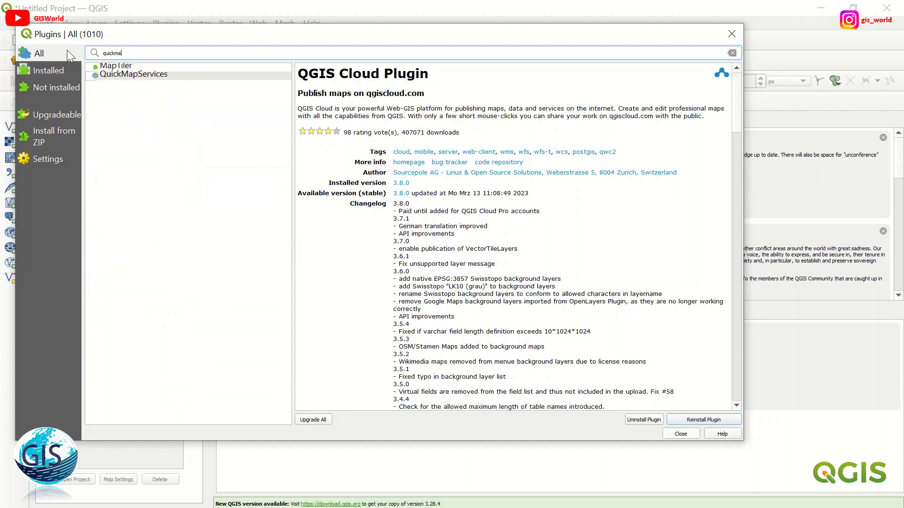
click(109, 74)
click(90, 76)
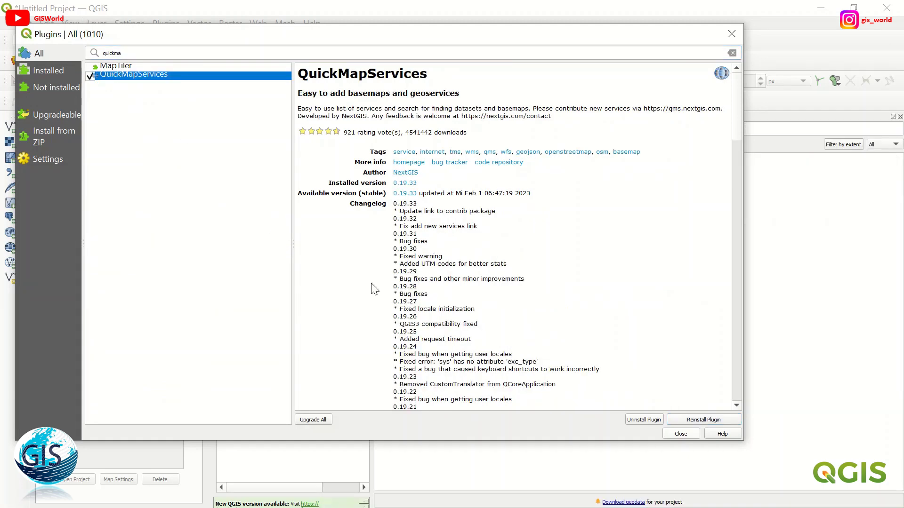
Close the plugin manager and browse the Web > QuickMapServices > OSM submenu
click(681, 434)
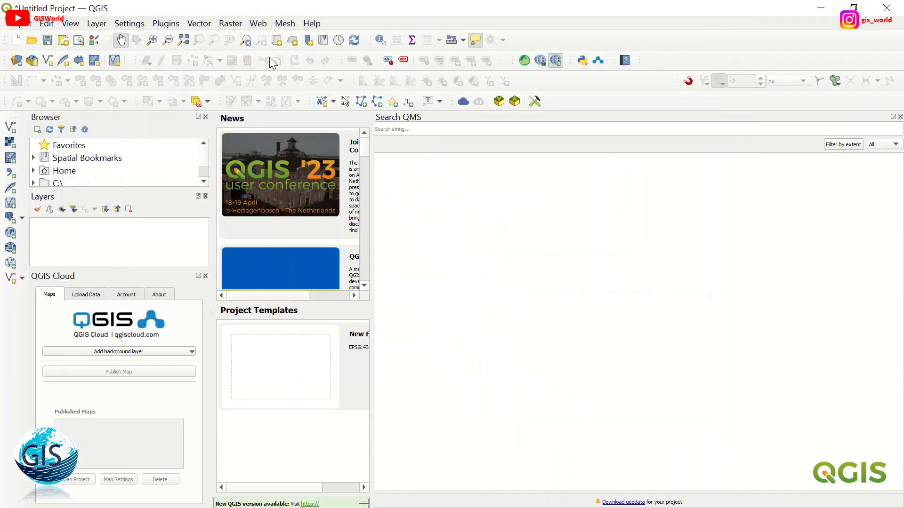
click(258, 24)
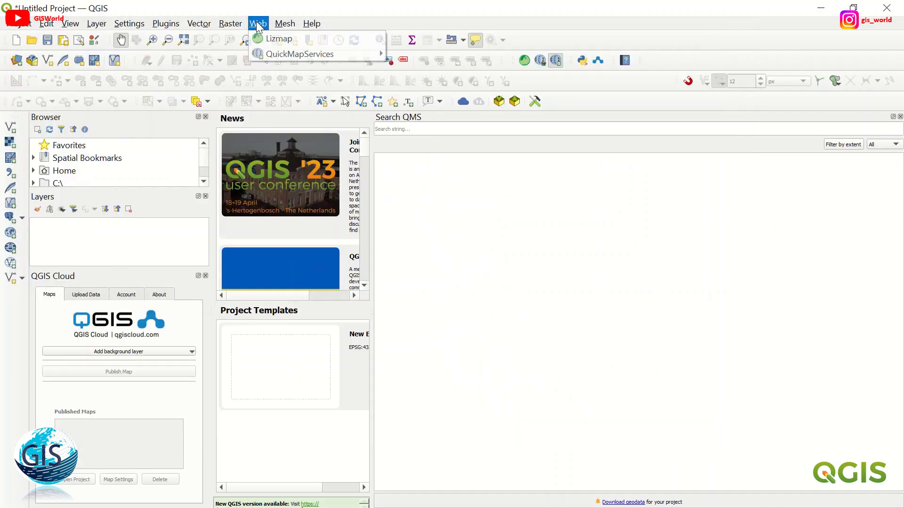
mouse_move(265, 53)
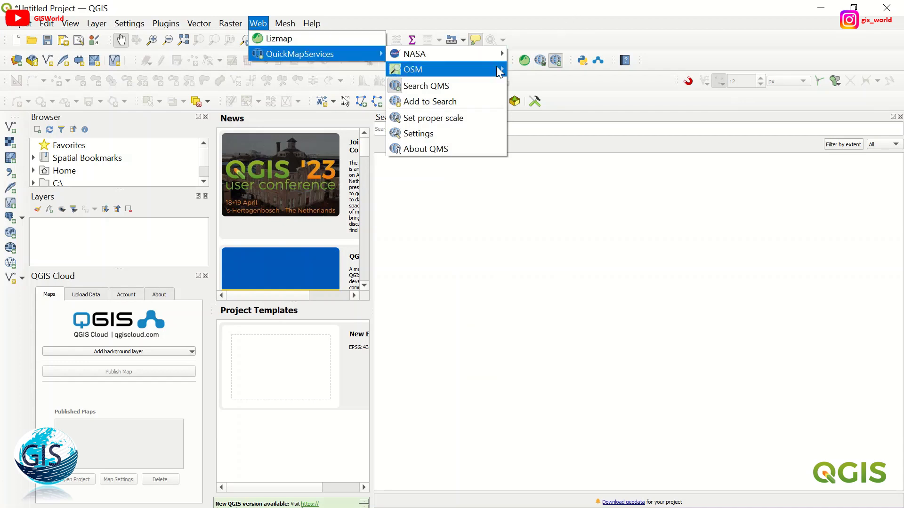
mouse_move(499, 71)
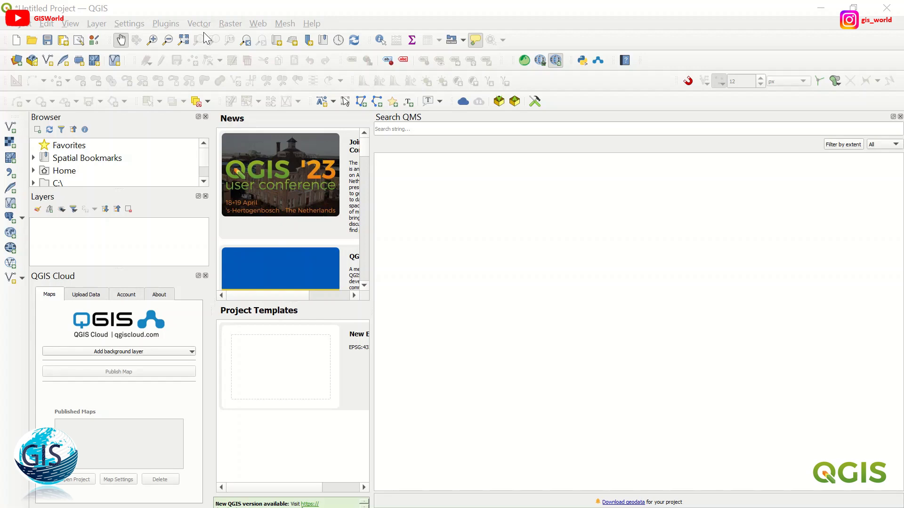
Search 'datapl', enable Data Plotly, and check its new entry in the Plugins menu
click(166, 23)
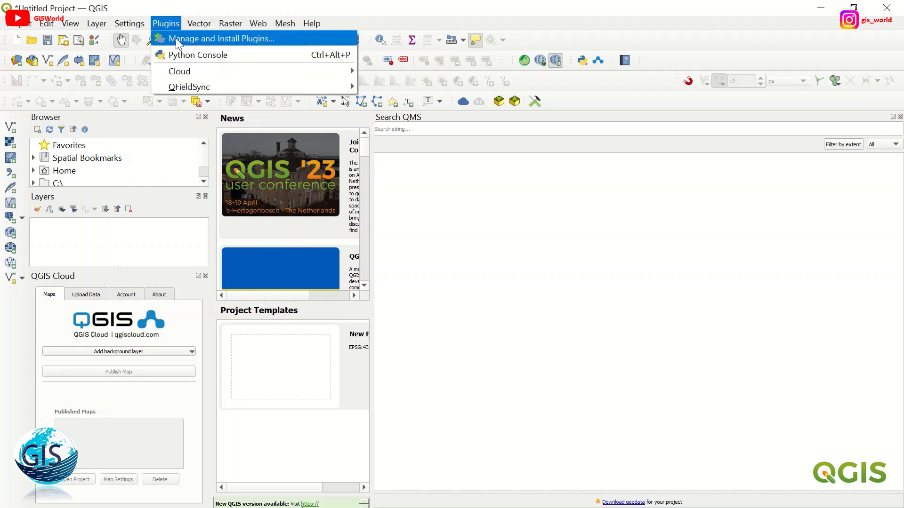
click(177, 37)
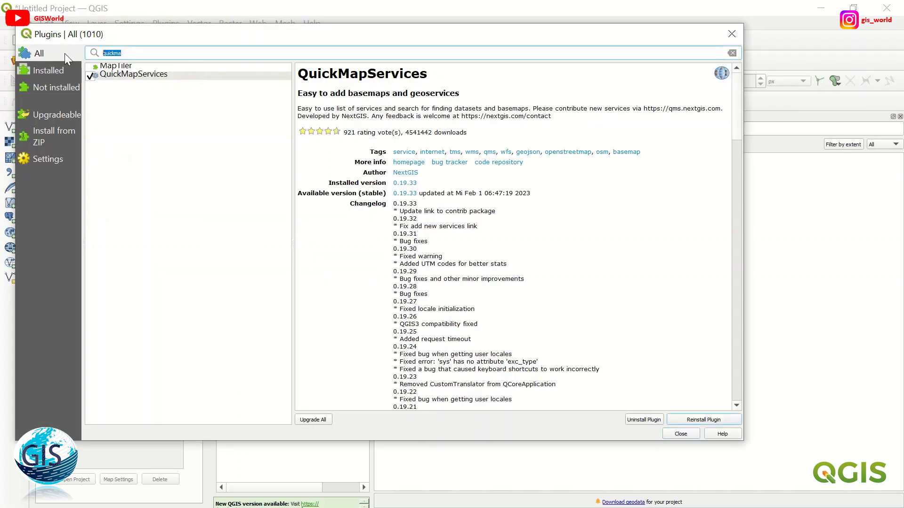
text(datapl)
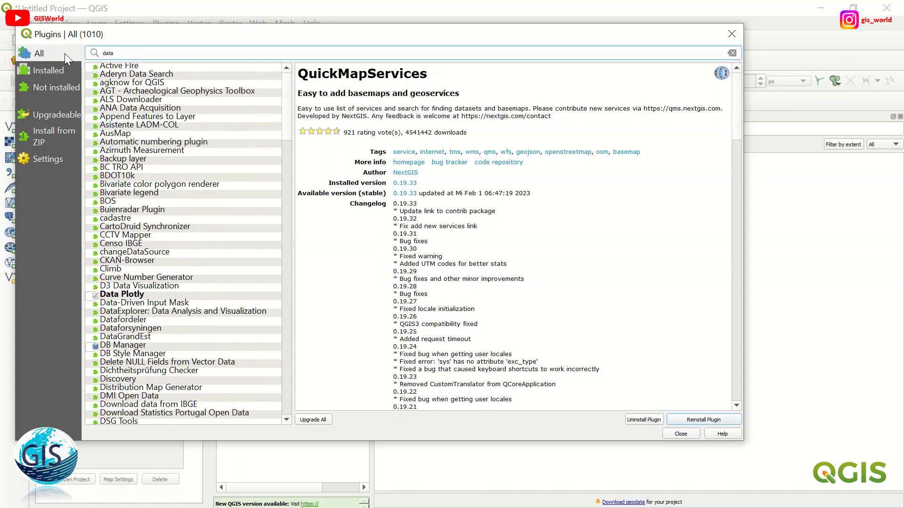
click(133, 68)
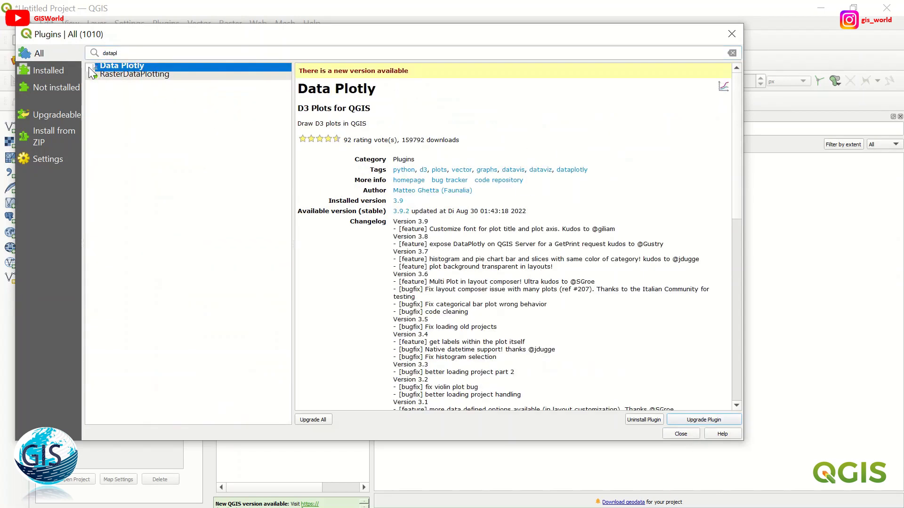
click(680, 434)
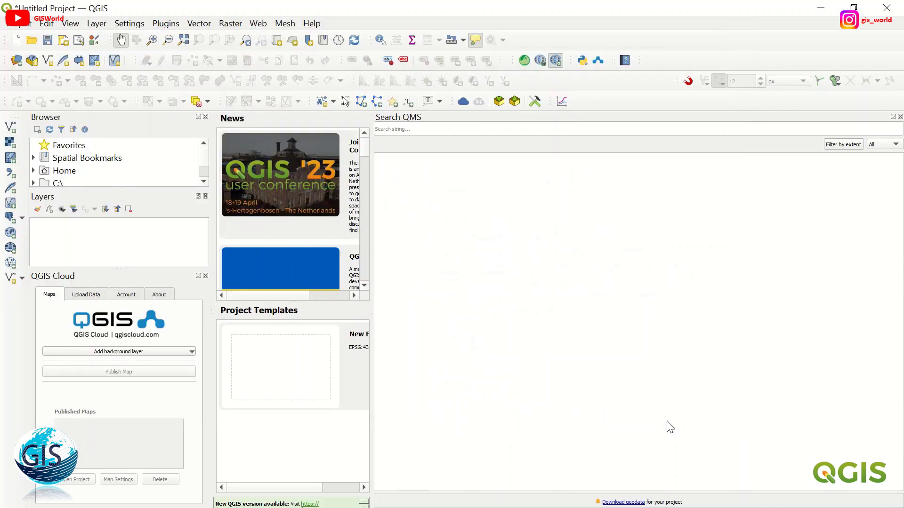
click(170, 26)
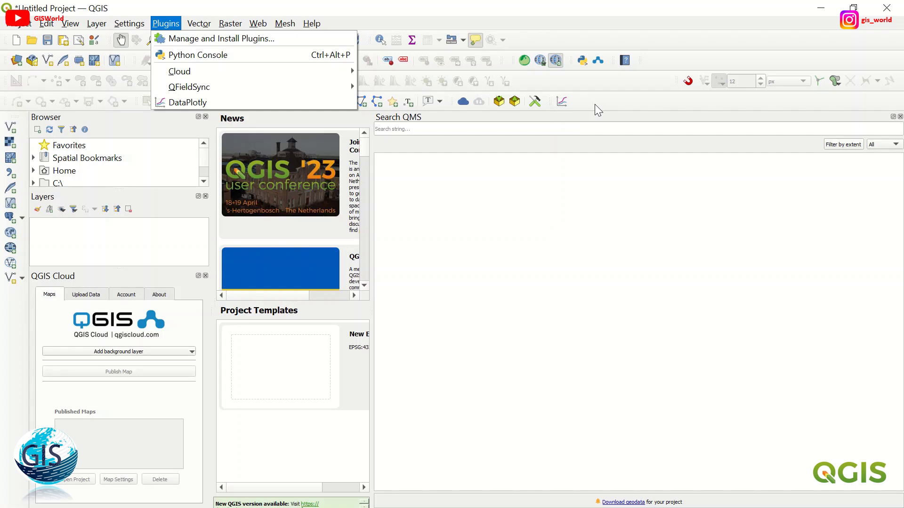
Open the DataPlotly panel, hide it, and reopen it
click(565, 104)
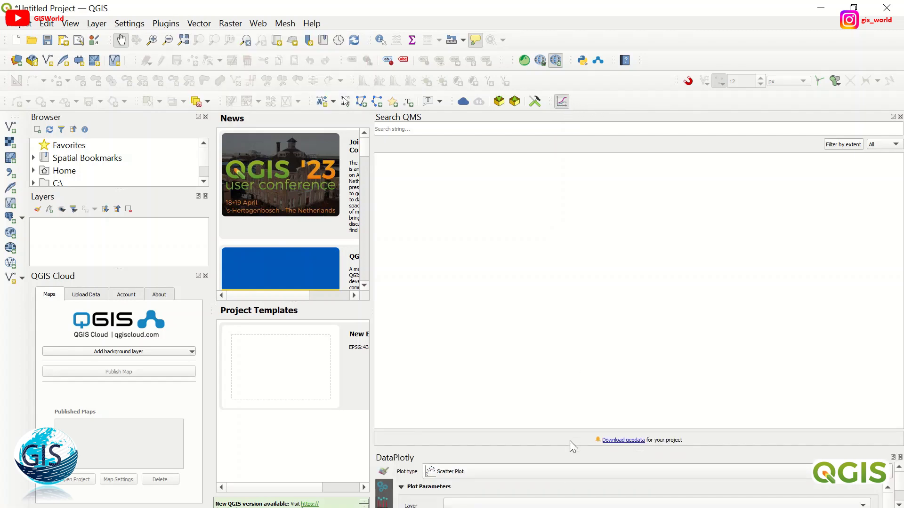
click(166, 23)
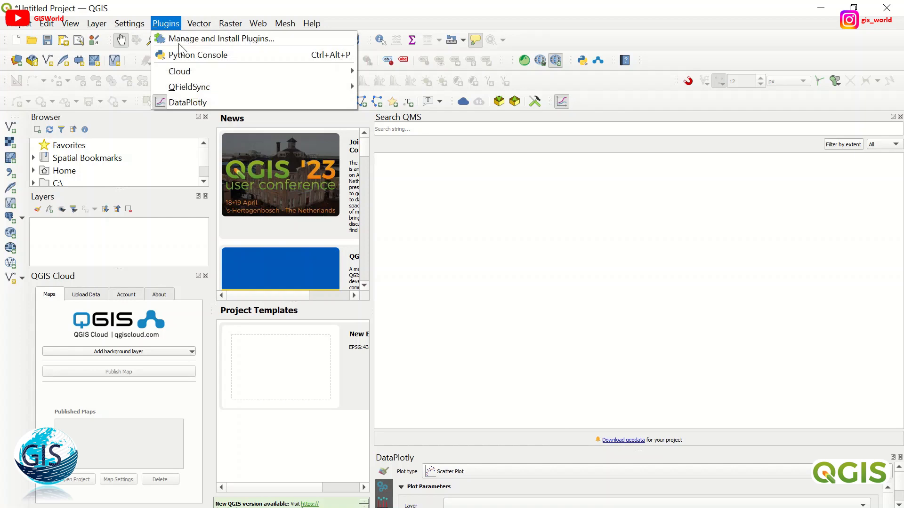
click(200, 103)
click(562, 102)
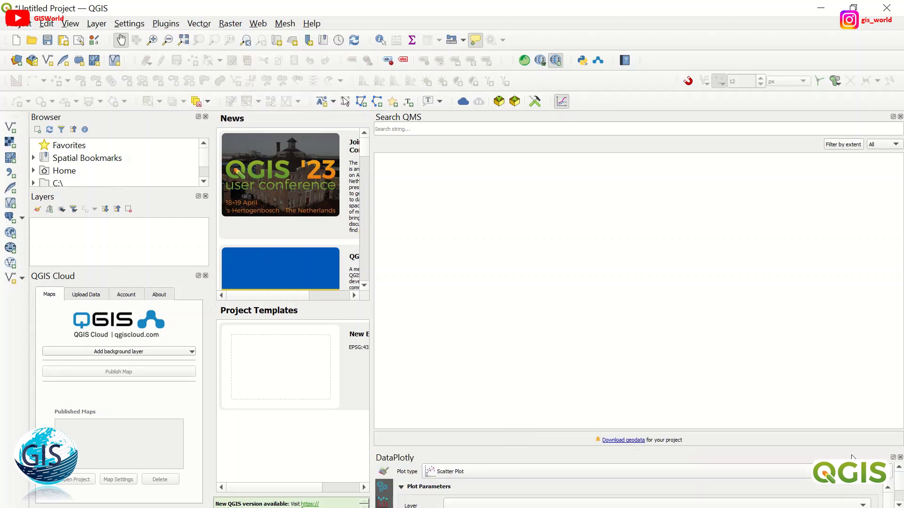
Float and enlarge the DataPlotly panel, then switch to its empty plot canvas
click(893, 457)
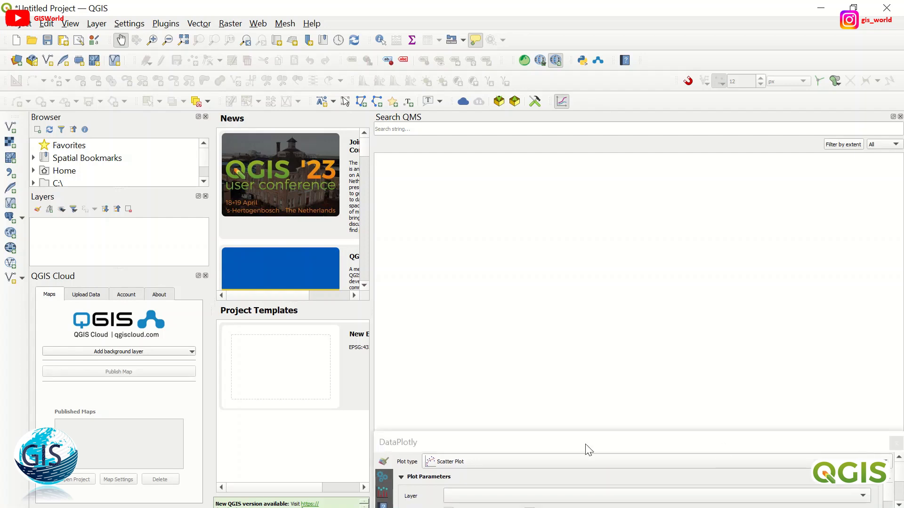
drag(511, 431, 523, 174)
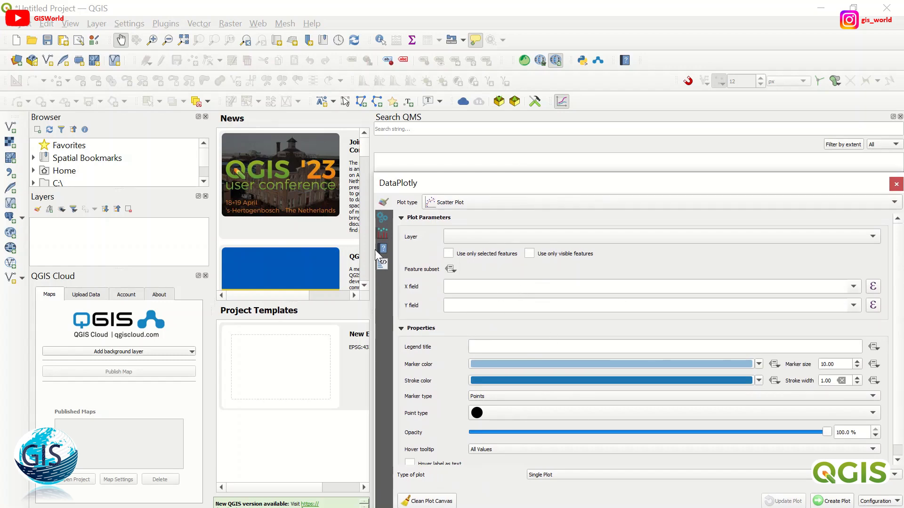
click(384, 235)
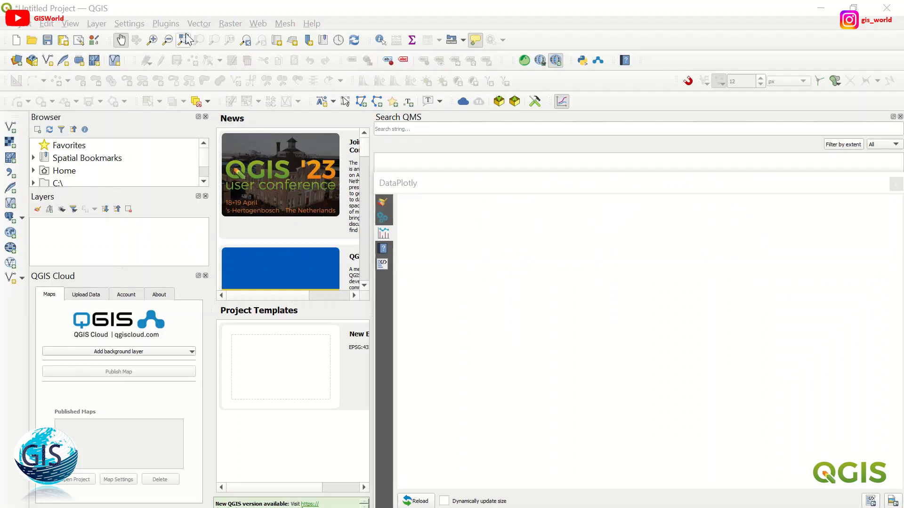
Search the Plugin Manager for 'mmqgis', enable the mmqgis plugin, and close the manager
click(160, 22)
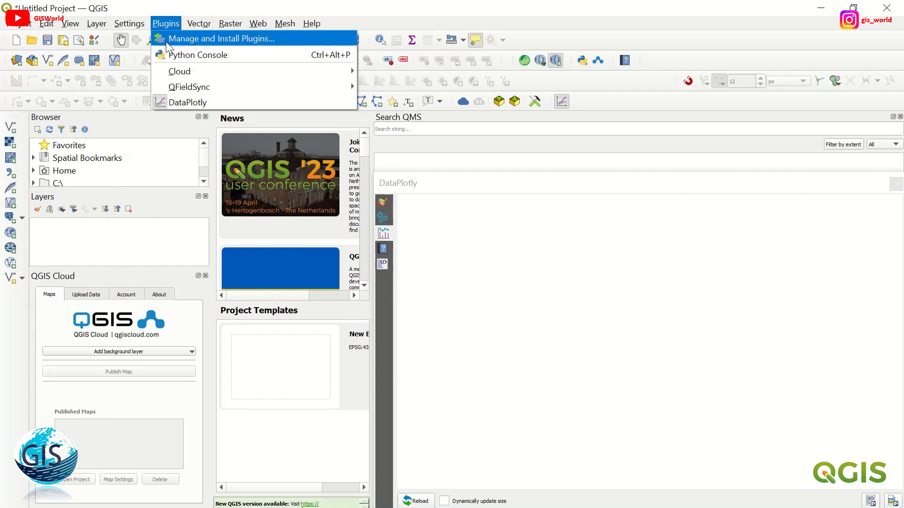
click(172, 37)
key(ctrl+a)
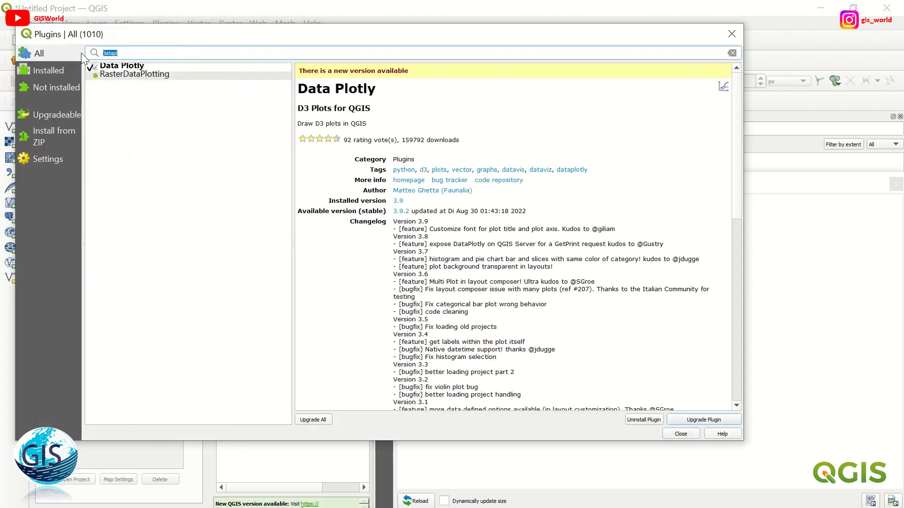
text(mmqgis)
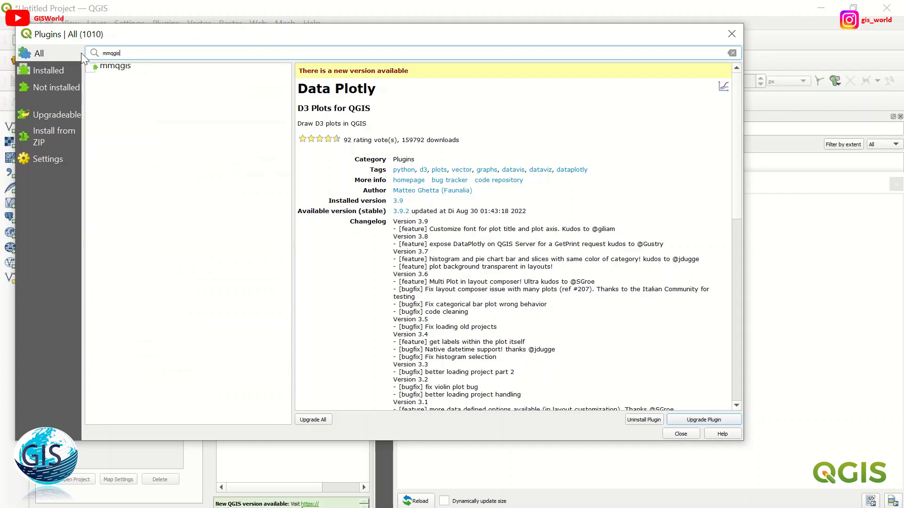
click(102, 68)
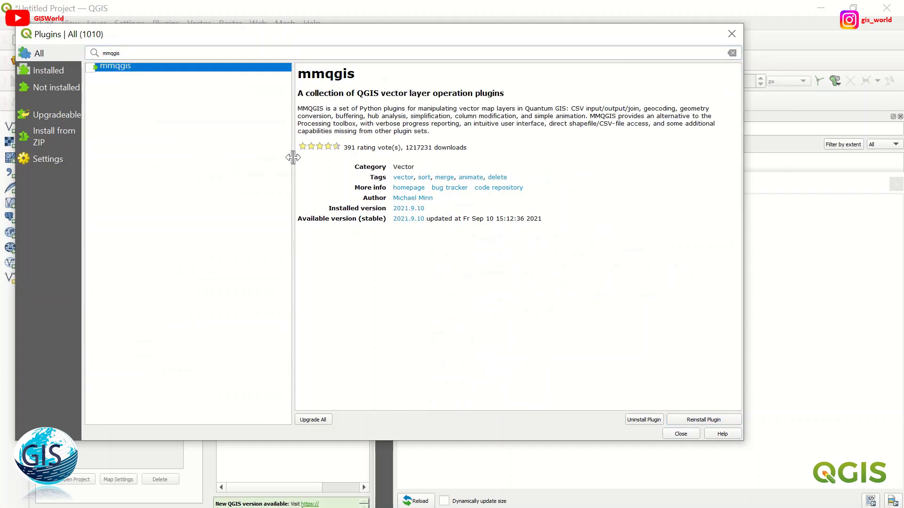
click(90, 68)
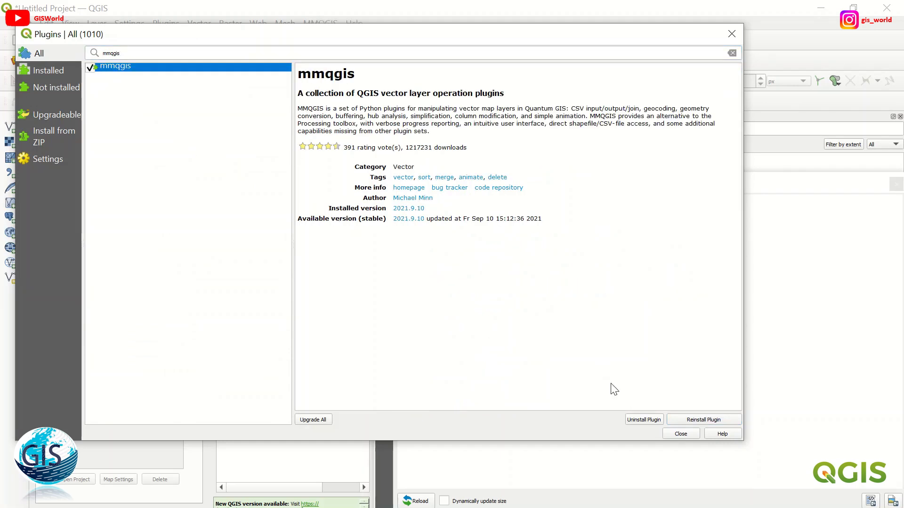
click(681, 434)
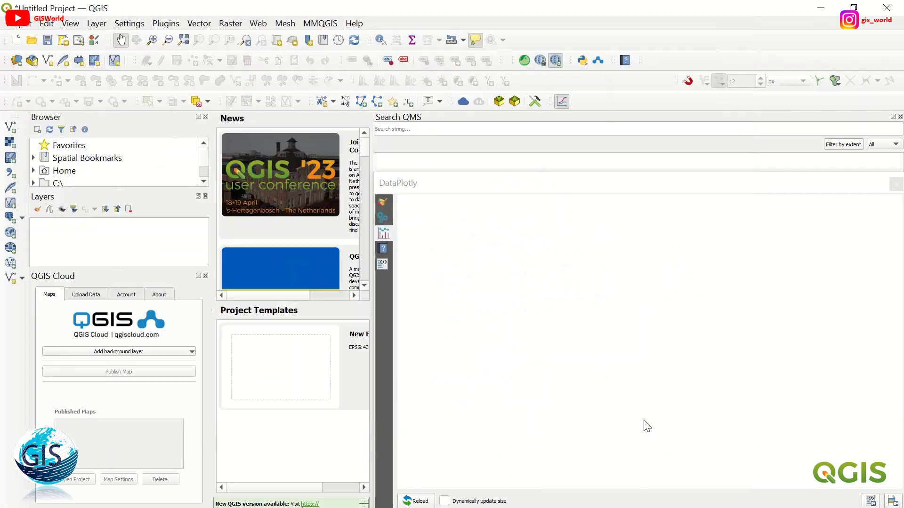
click(333, 25)
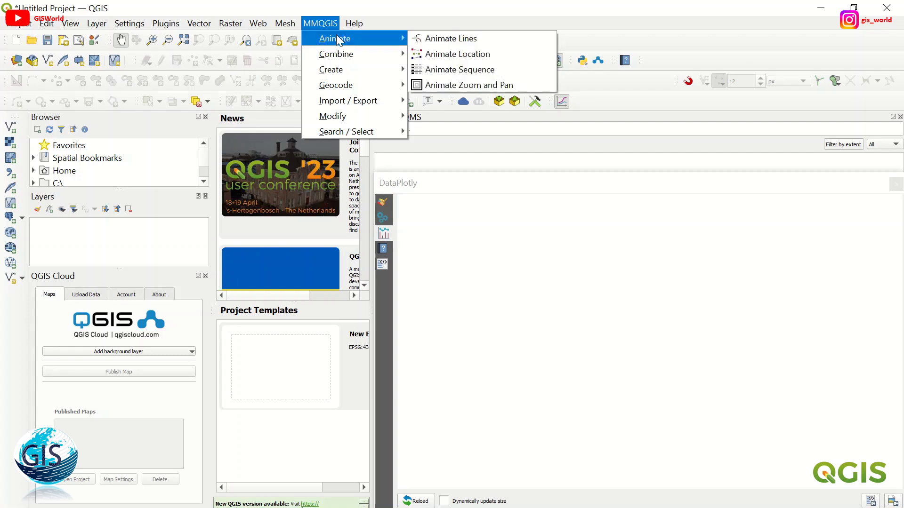
mouse_move(363, 72)
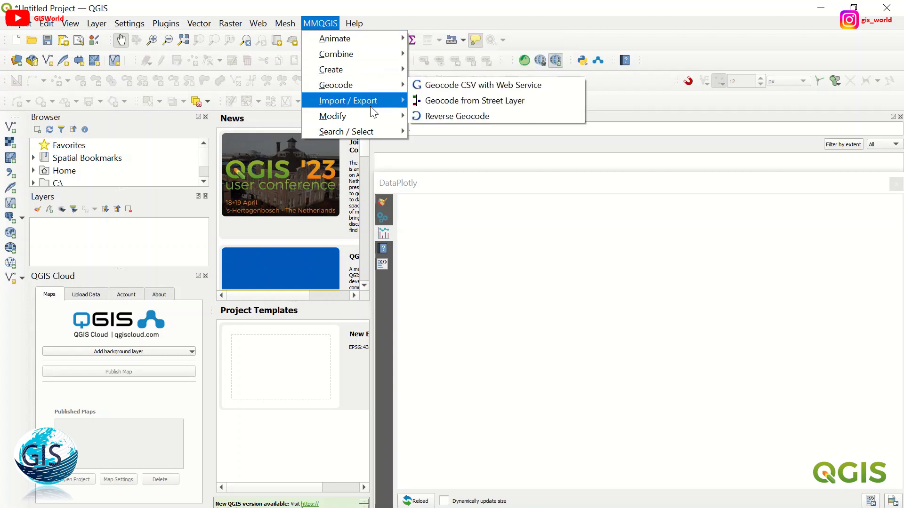
mouse_move(373, 117)
mouse_move(400, 130)
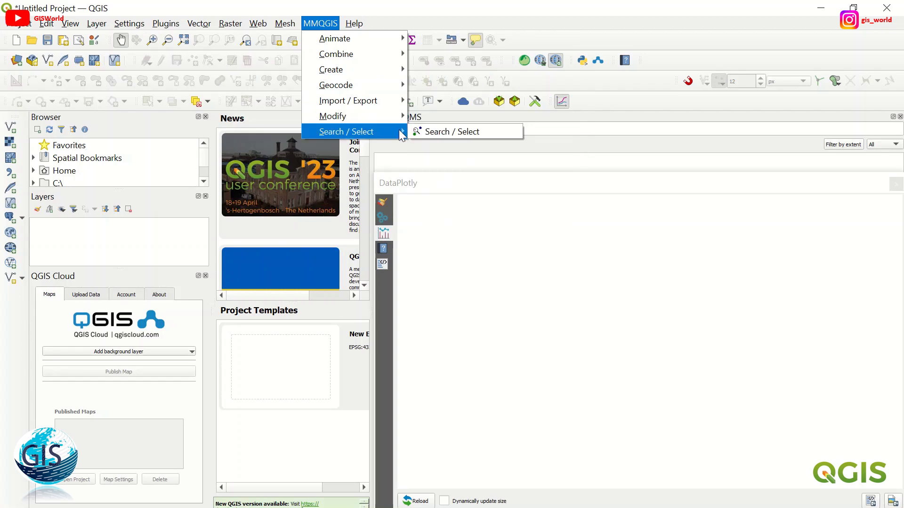
click(882, 339)
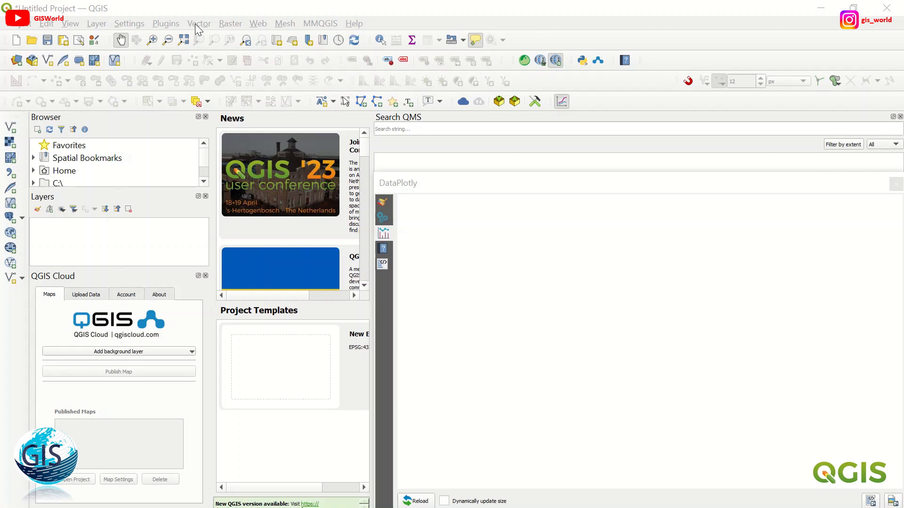
Search the Plugin Manager for 'anothe' and enable the AnotherDXFImporter plugin
click(168, 27)
click(185, 56)
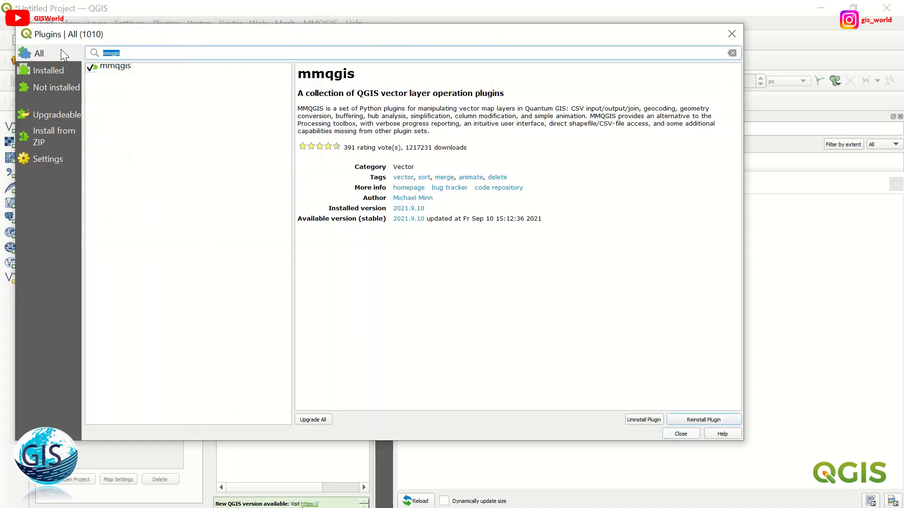
text(anothe)
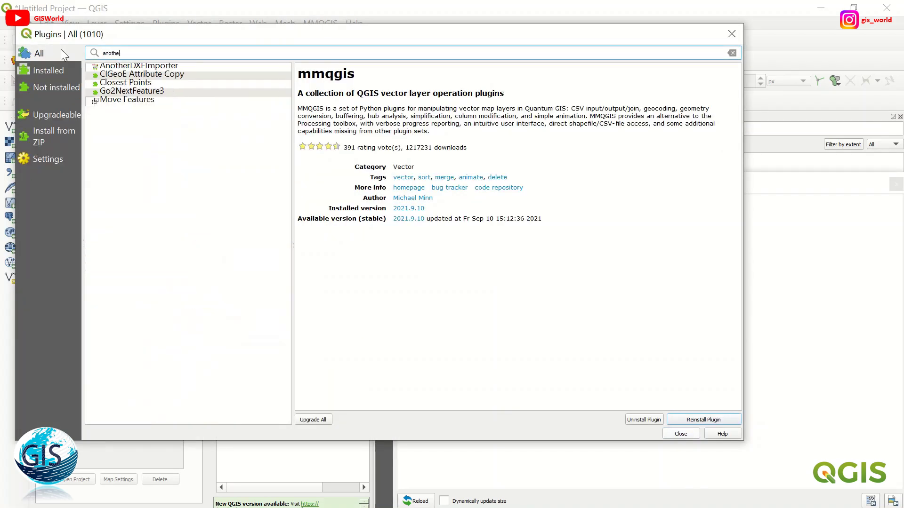
key(Down)
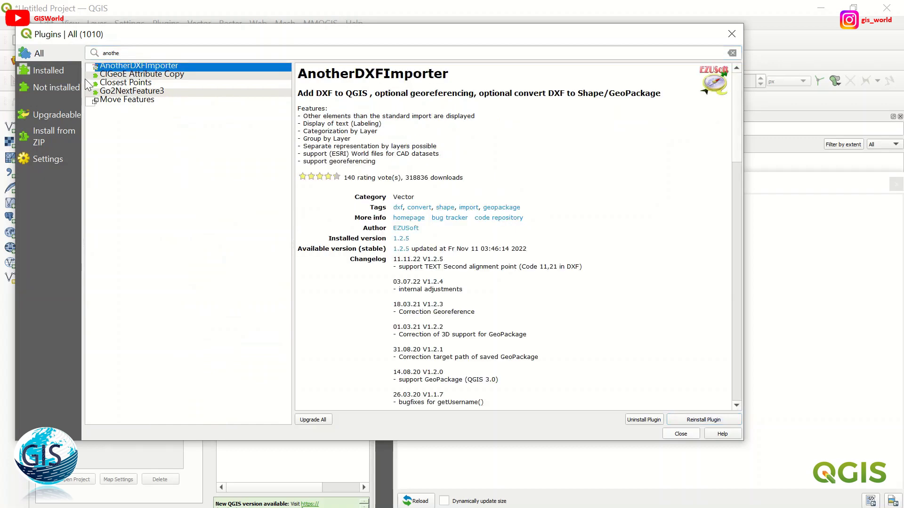
click(90, 69)
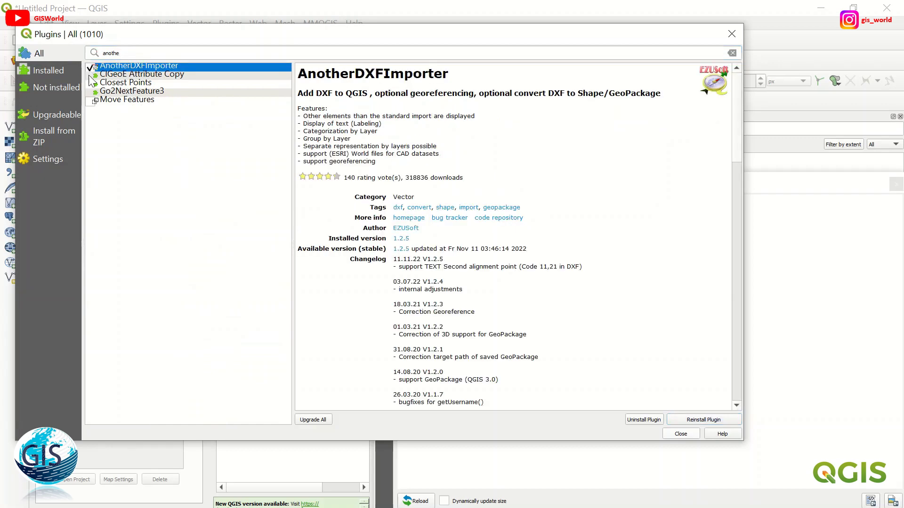
click(680, 434)
Check the Vector menu for the new DXF Import/Convert tools
click(199, 25)
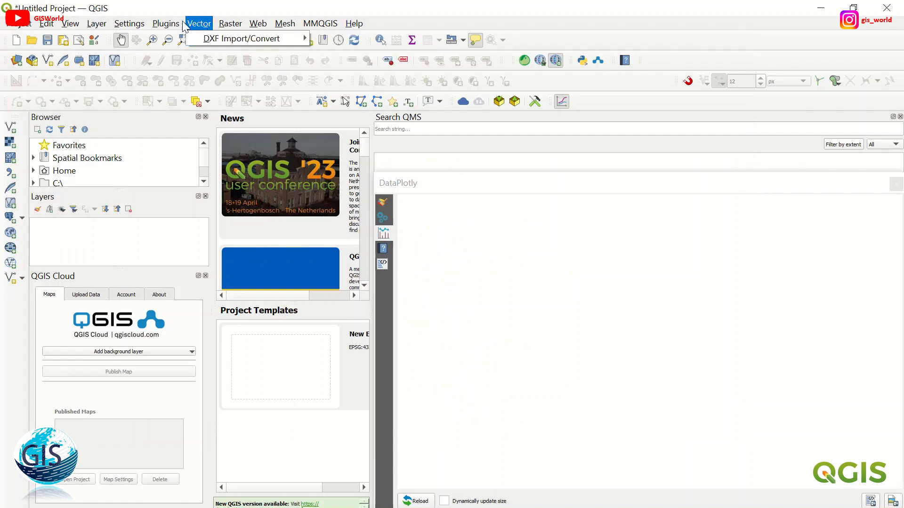
mouse_move(165, 24)
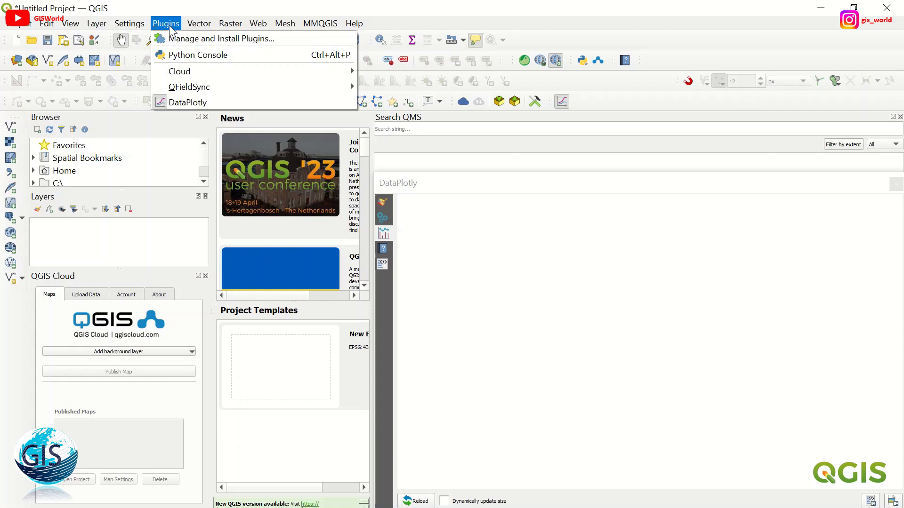
mouse_move(198, 23)
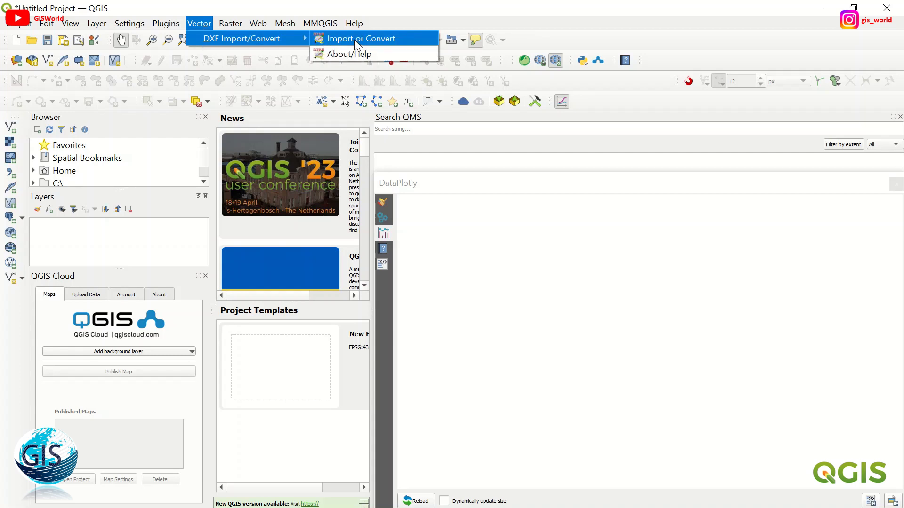
click(354, 39)
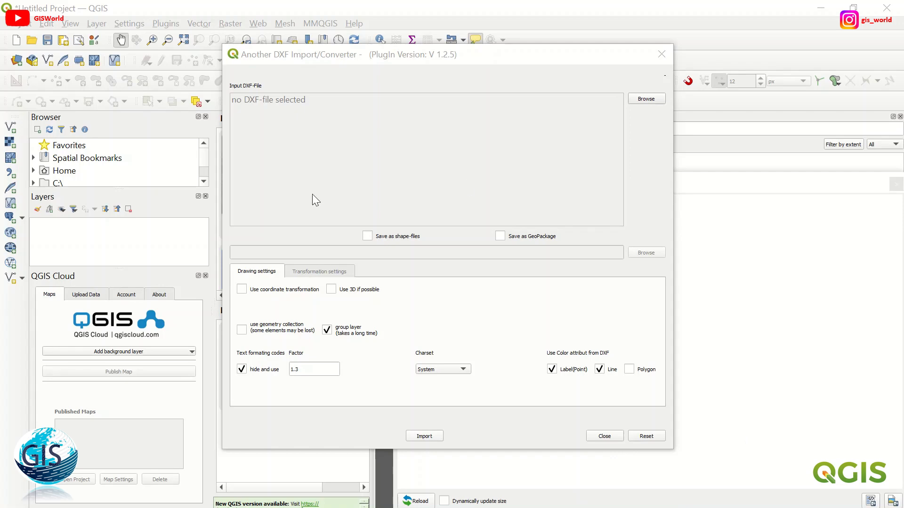
Close the DXF converter, then search 'plugin b' in the Plugin Manager and enable Plugin Builder 3
click(662, 54)
click(165, 24)
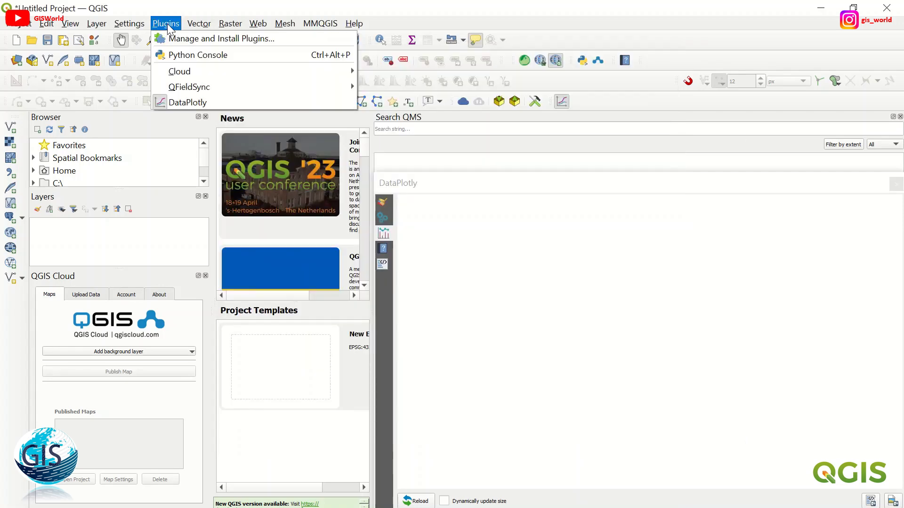
click(179, 37)
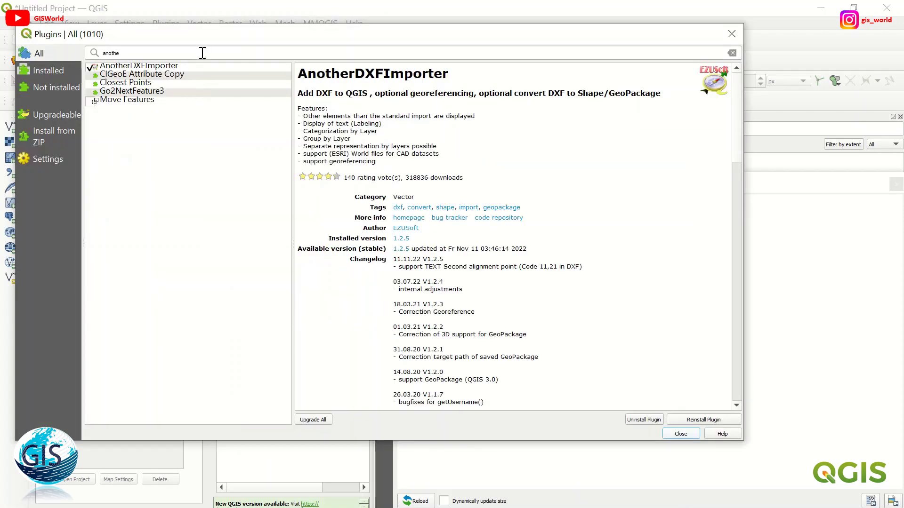
drag(198, 52, 97, 52)
key(BackSpace)
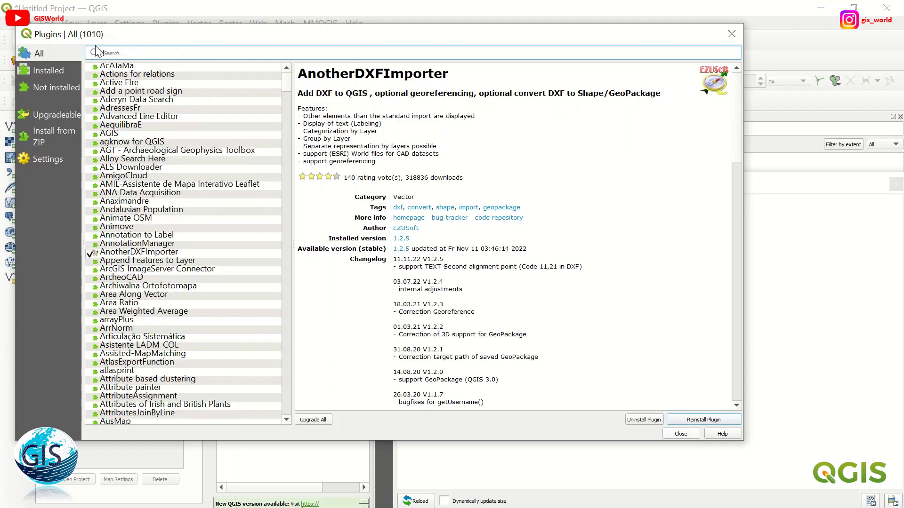
text(plug)
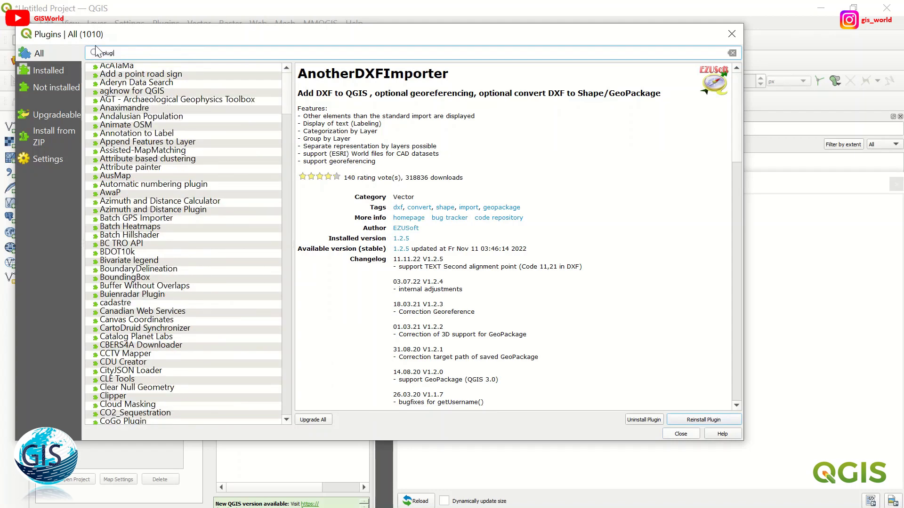
text(in b)
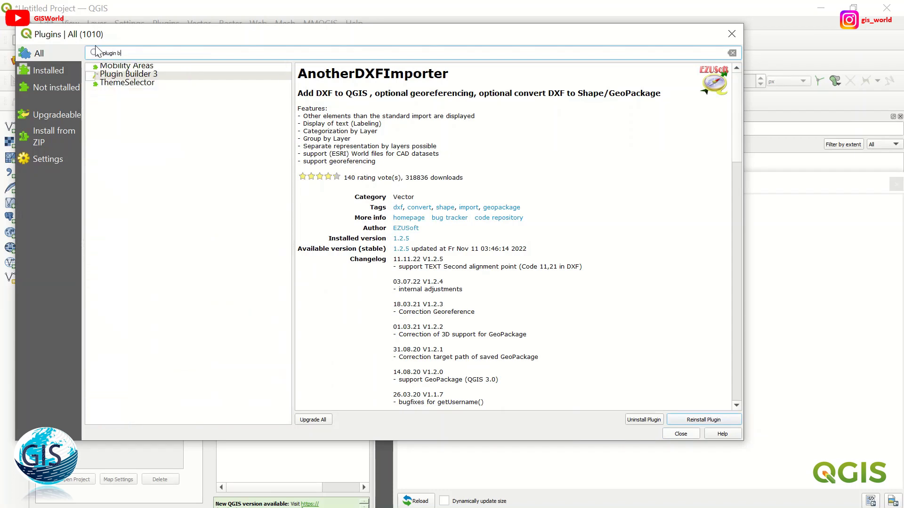
click(160, 73)
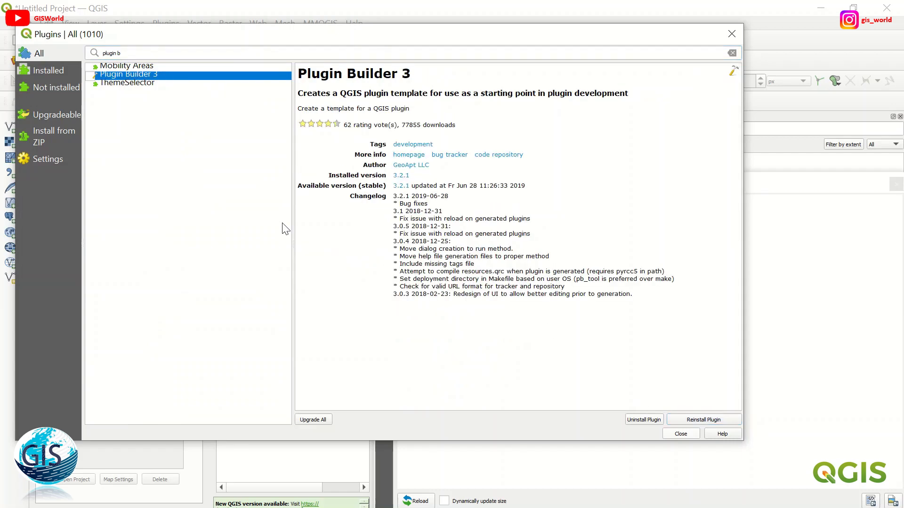
click(683, 434)
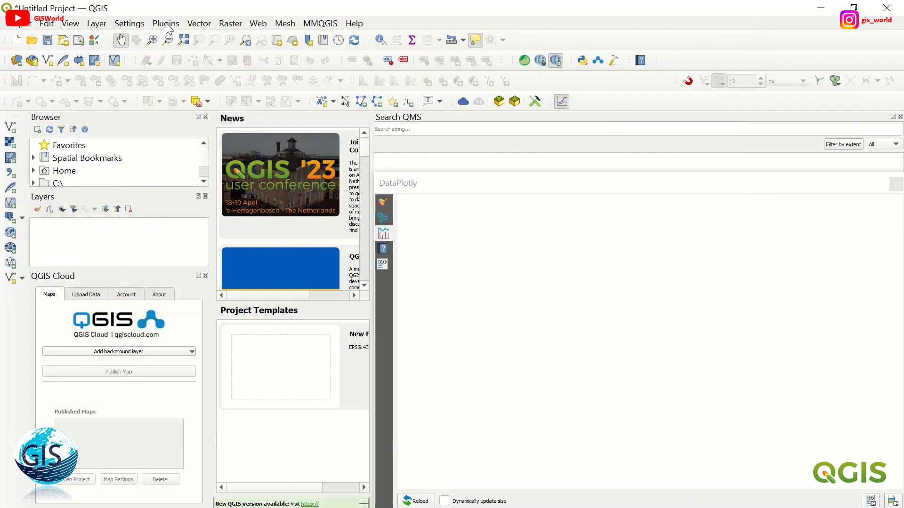
click(166, 23)
Launch Plugin Builder from the Plugins > Plugin Builder submenu
mouse_move(230, 86)
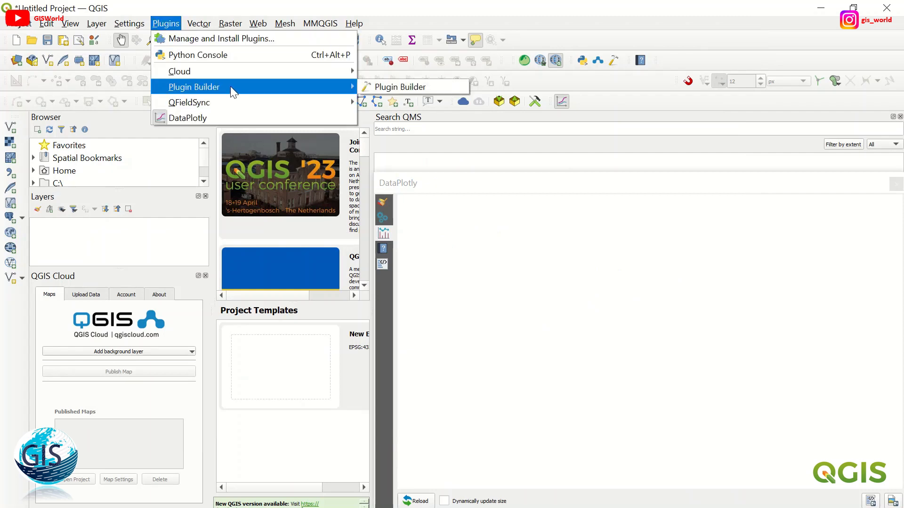
click(377, 86)
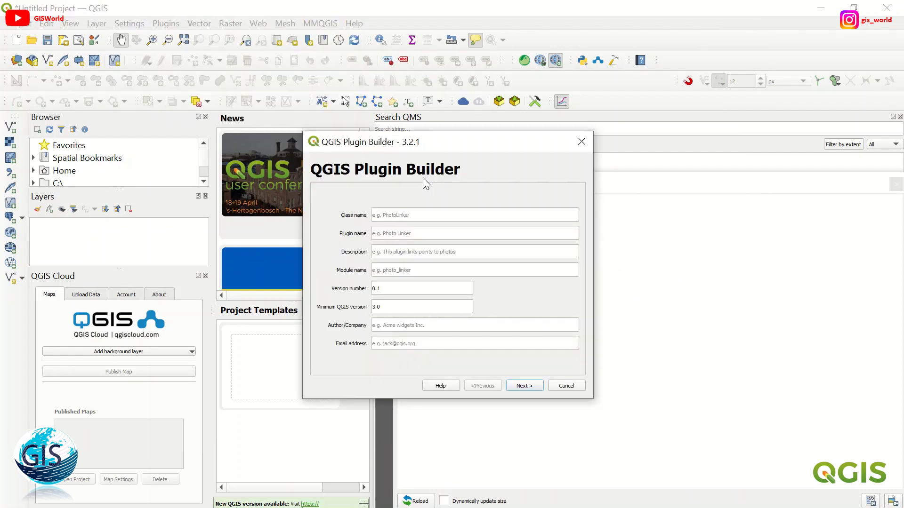